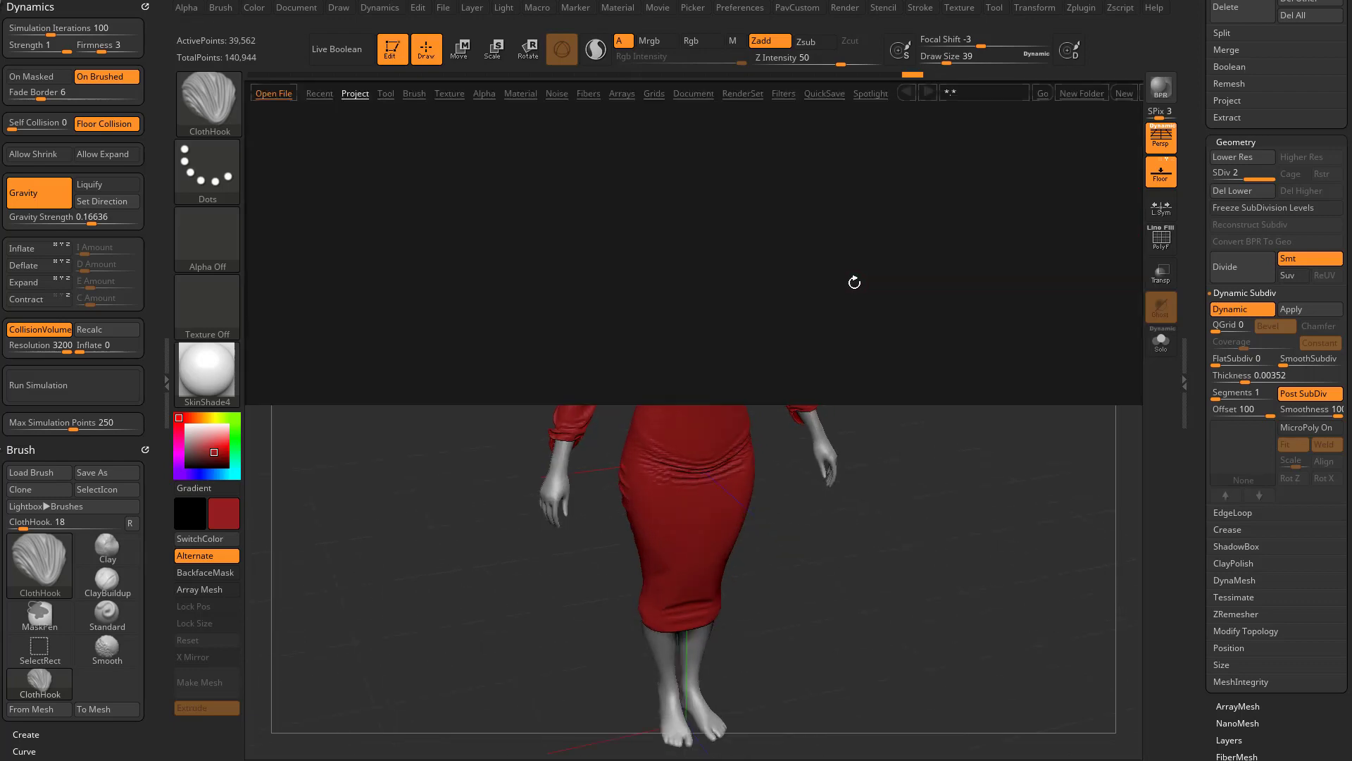
Load the Sim_Gravity01 sample project from the project library
{"action": "left_click_drag", "start_coordinate": [644, 213], "coordinate": [625, 205]}
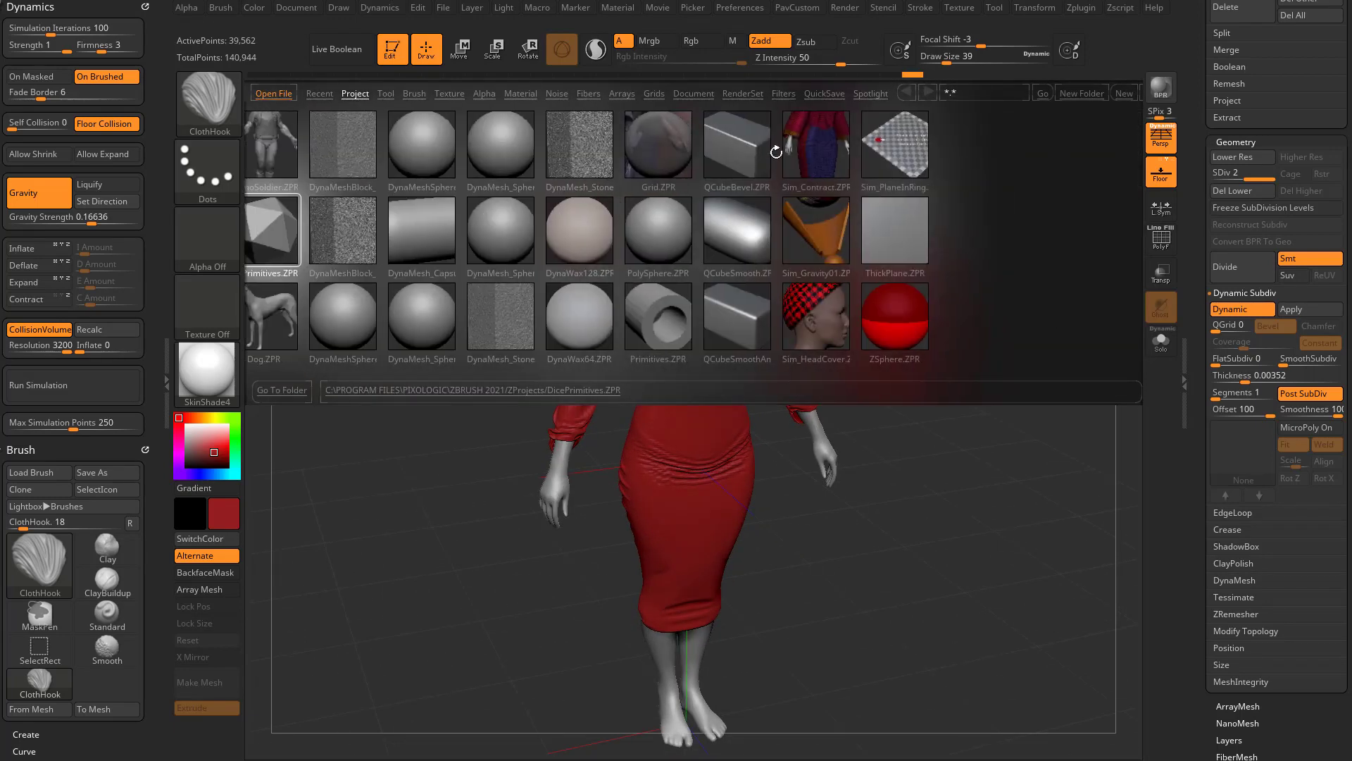
{"action": "double_click", "coordinate": [812, 230]}
{"action": "left_click", "coordinate": [673, 355]}
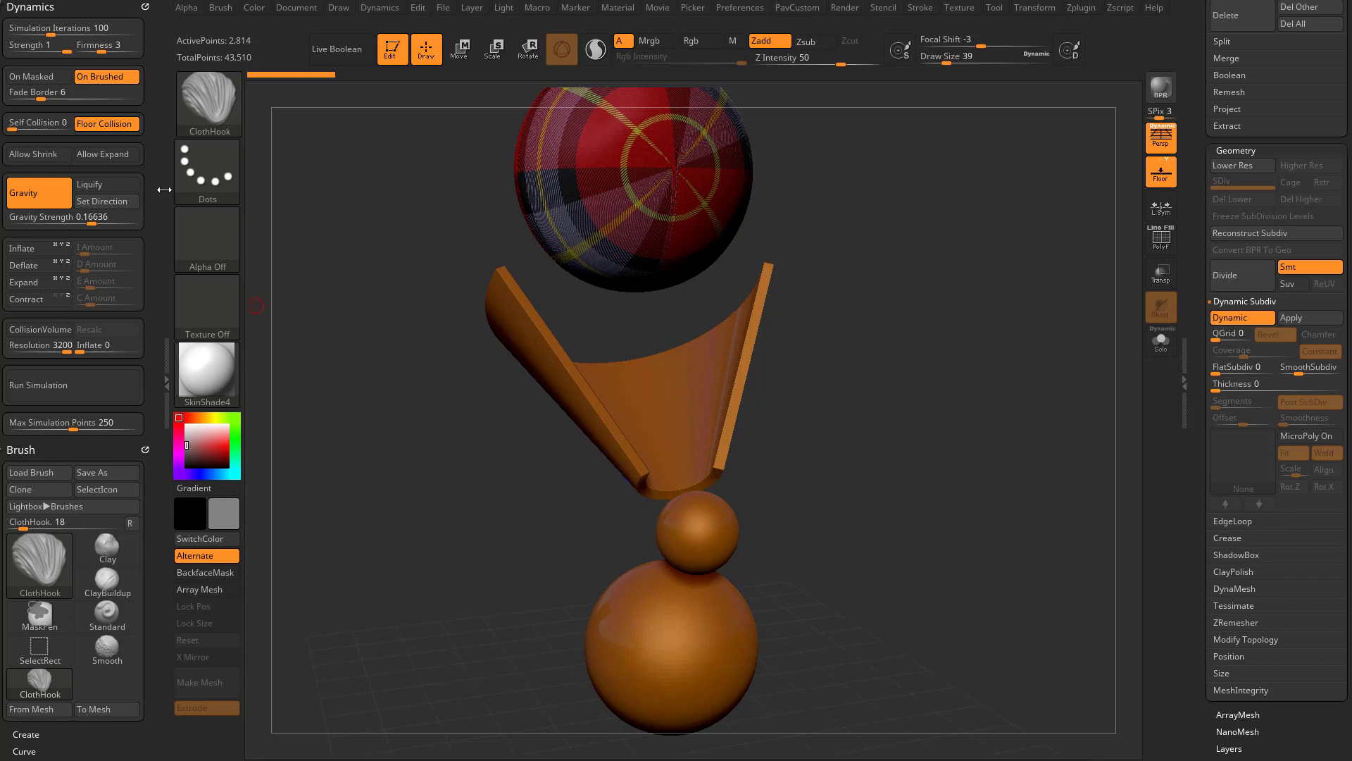
Switch to the Standard brush and set its draw size to 177
{"action": "key", "text": "s"}
{"action": "left_click", "coordinate": [340, 234]}
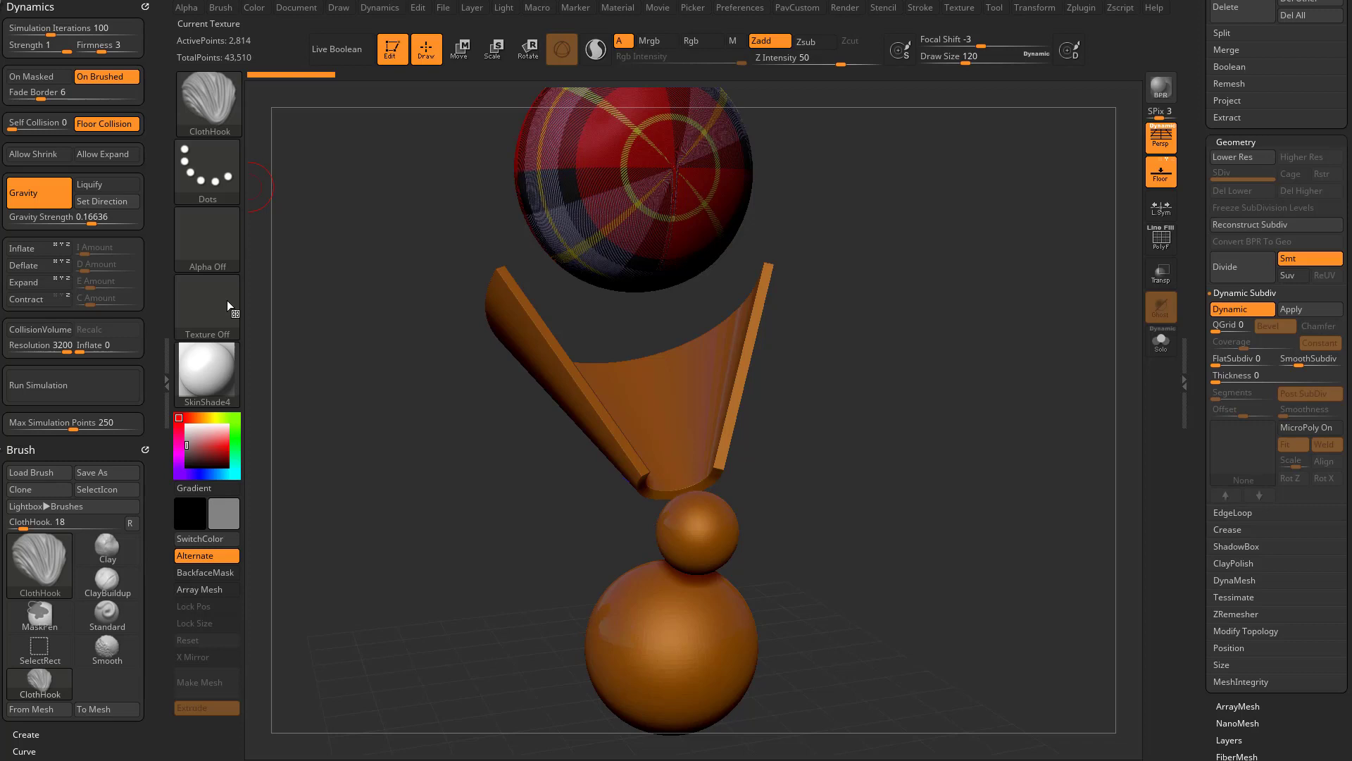
{"action": "mouse_move", "coordinate": [863, 362]}
{"action": "left_mouse_down", "text": "alt"}
{"action": "mouse_move", "coordinate": [857, 374]}
{"action": "mouse_move", "coordinate": [864, 320]}
{"action": "left_mouse_up", "text": "alt"}
{"action": "key", "text": "b"}
{"action": "key", "text": "s"}
{"action": "key", "text": "t"}
{"action": "key", "text": "s"}
{"action": "left_click", "coordinate": [855, 362]}
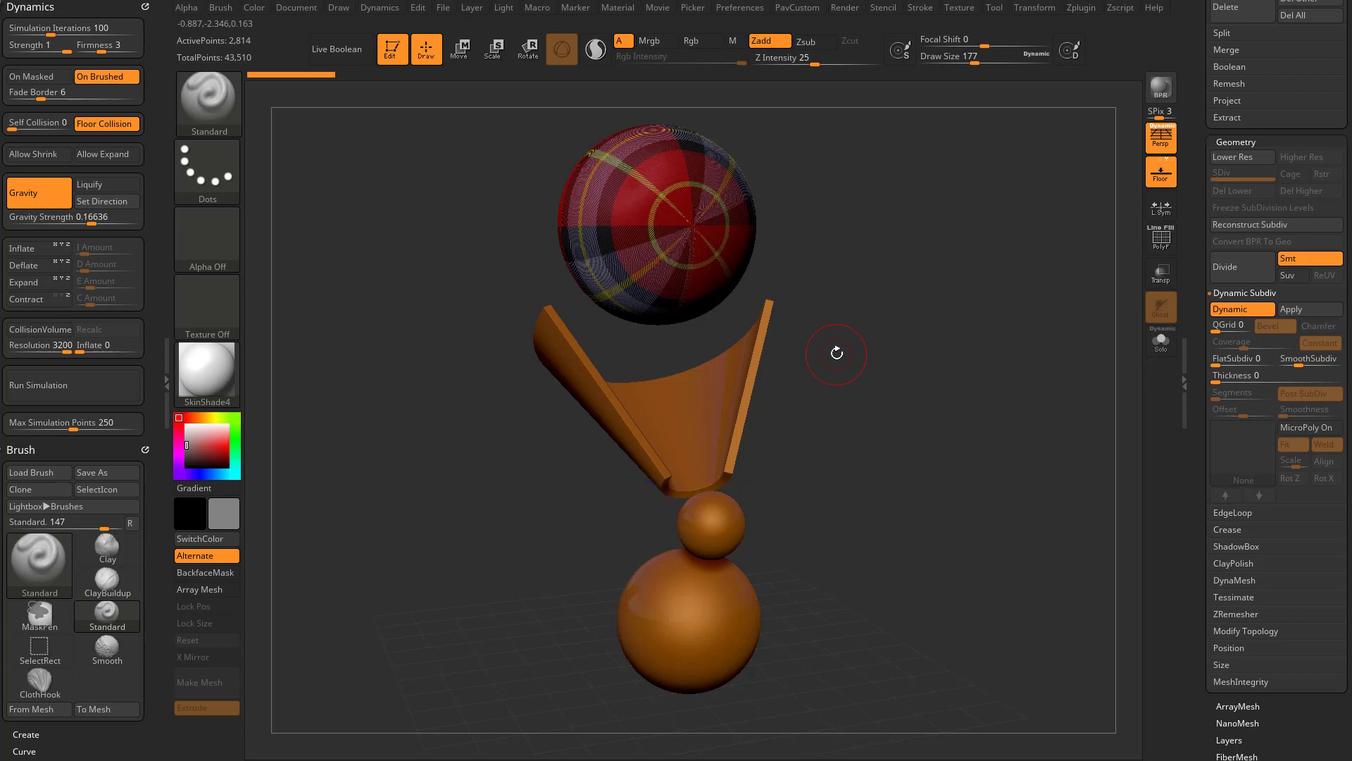
{"action": "left_click_drag", "start_coordinate": [890, 373], "coordinate": [893, 369]}
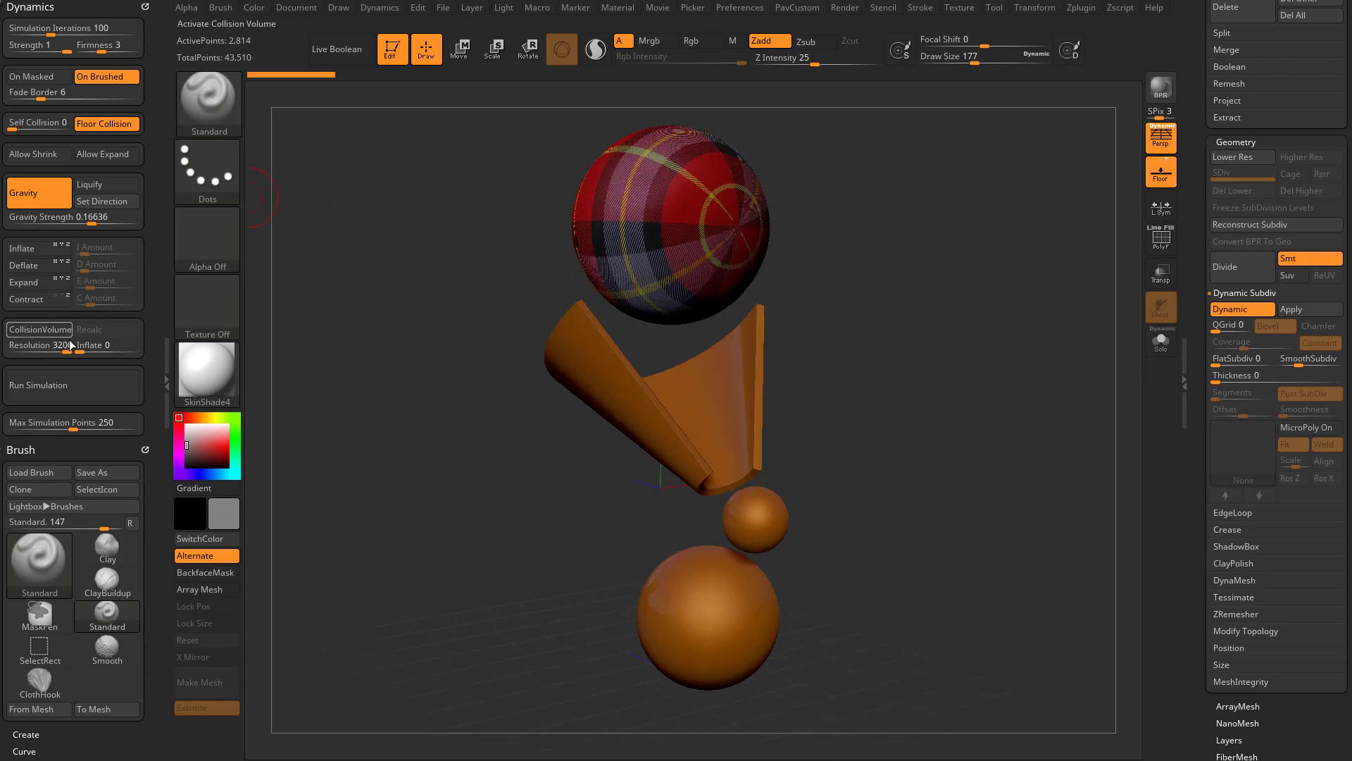
{"action": "left_click_drag", "start_coordinate": [377, 353], "coordinate": [353, 361]}
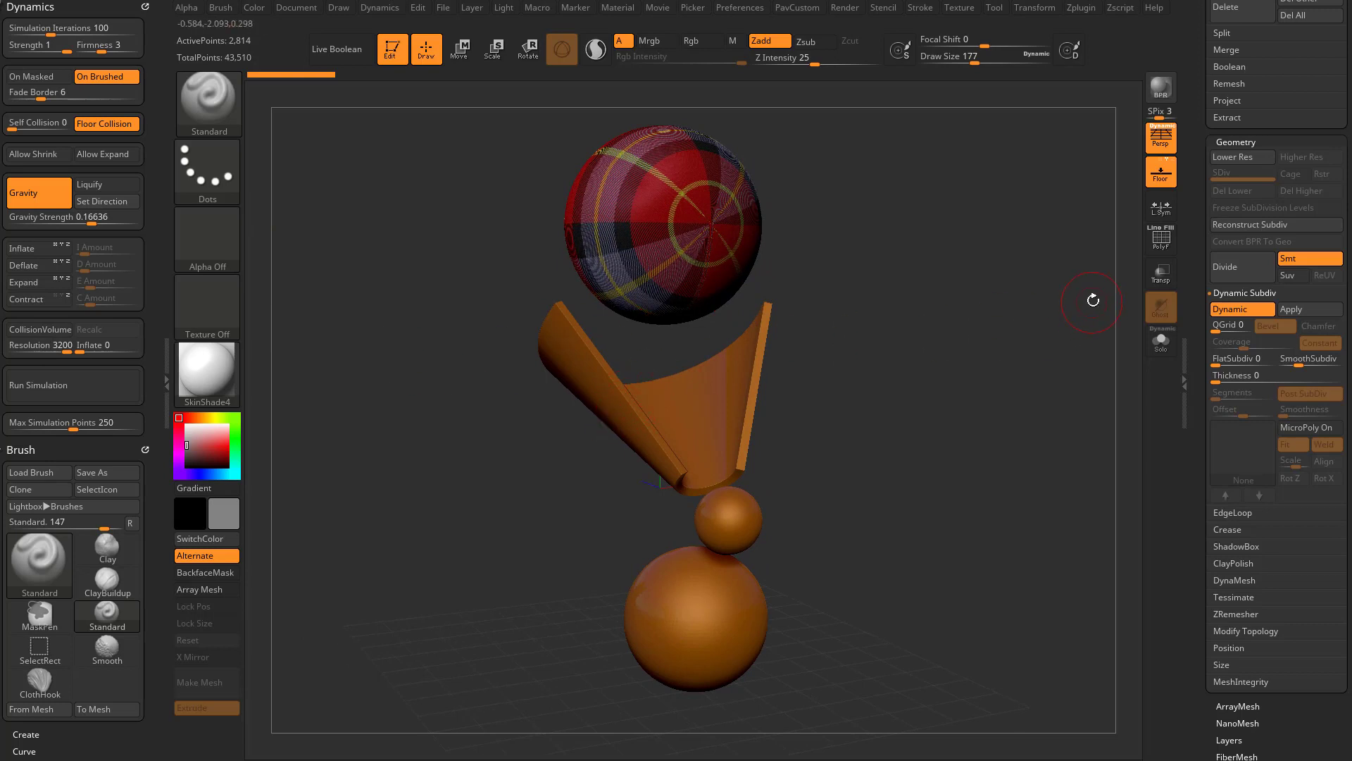
Try the gravity simulation on the plaid sphere without a collision volume, rerunning it with gravity strength 3.61545
{"action": "left_click", "coordinate": [73, 379]}
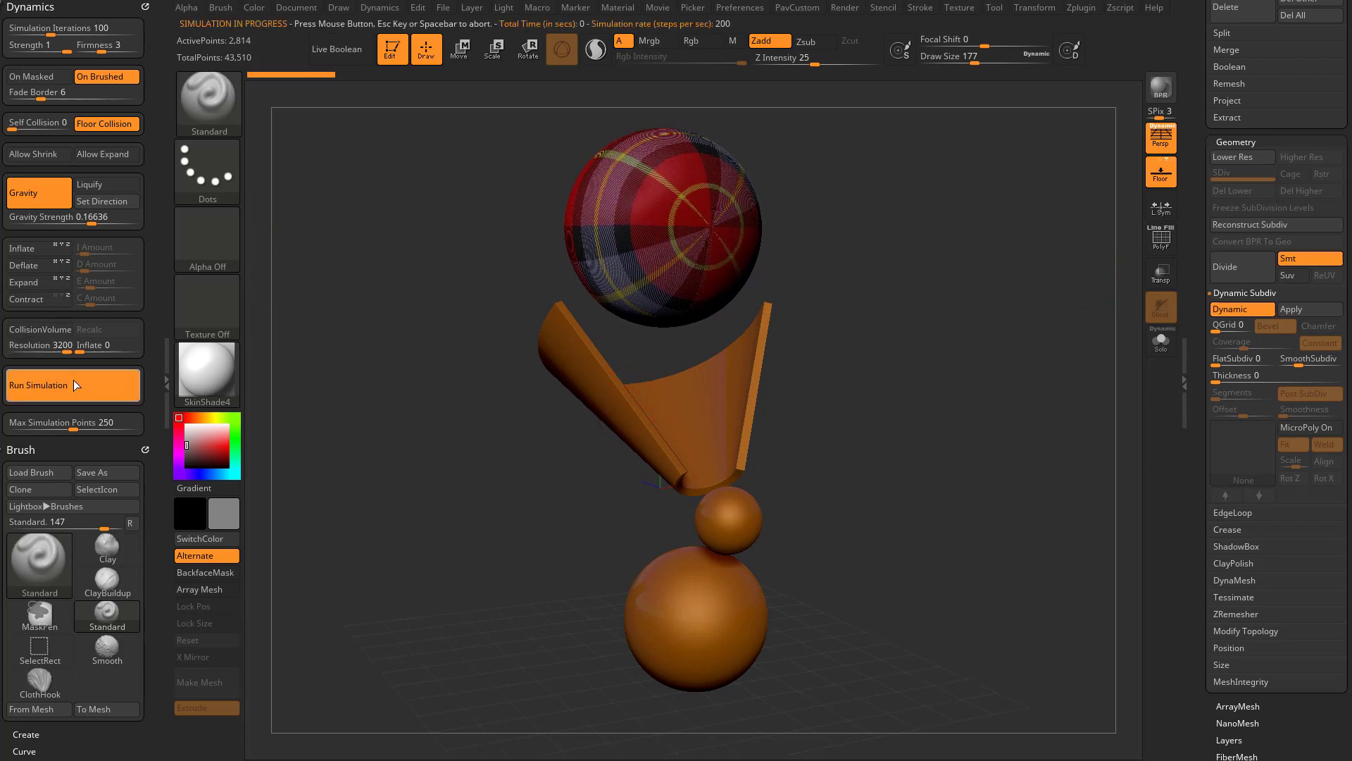
{"action": "left_click_drag", "start_coordinate": [106, 227], "coordinate": [107, 224]}
{"action": "left_click", "coordinate": [79, 384]}
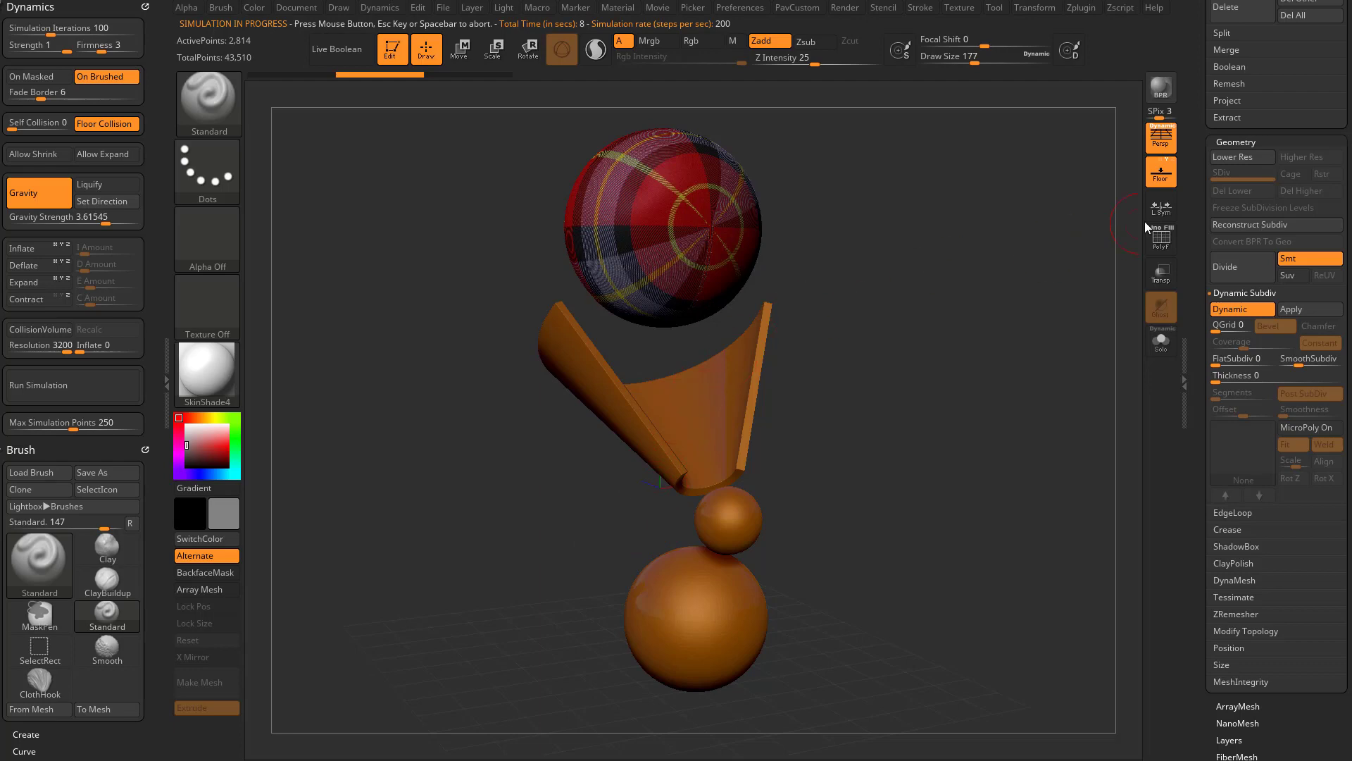
Activate the collision volume for the visible subtools and recalculate it at a resolution of 2048
{"action": "scroll", "coordinate": [1268, 212], "scroll_direction": "up", "scroll_amount": 10}
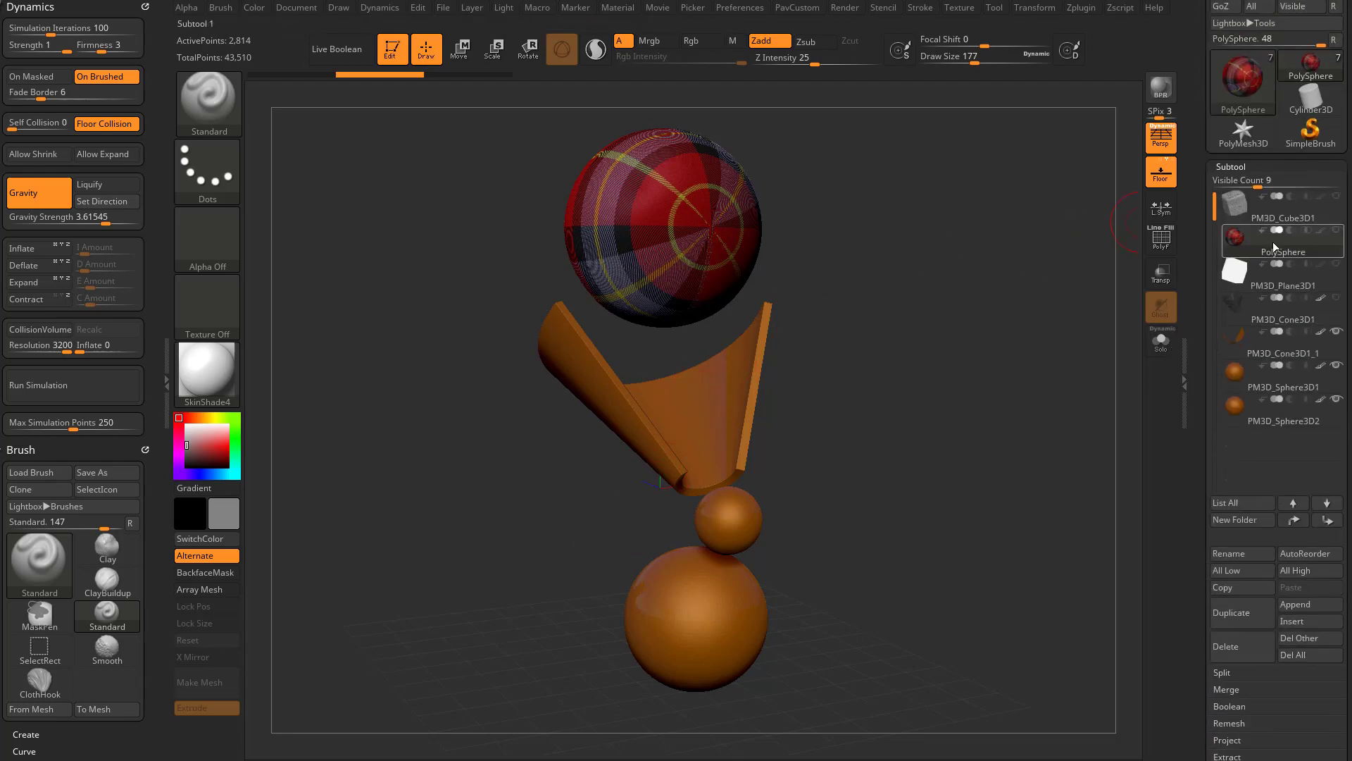
{"action": "mouse_move", "coordinate": [1275, 248]}
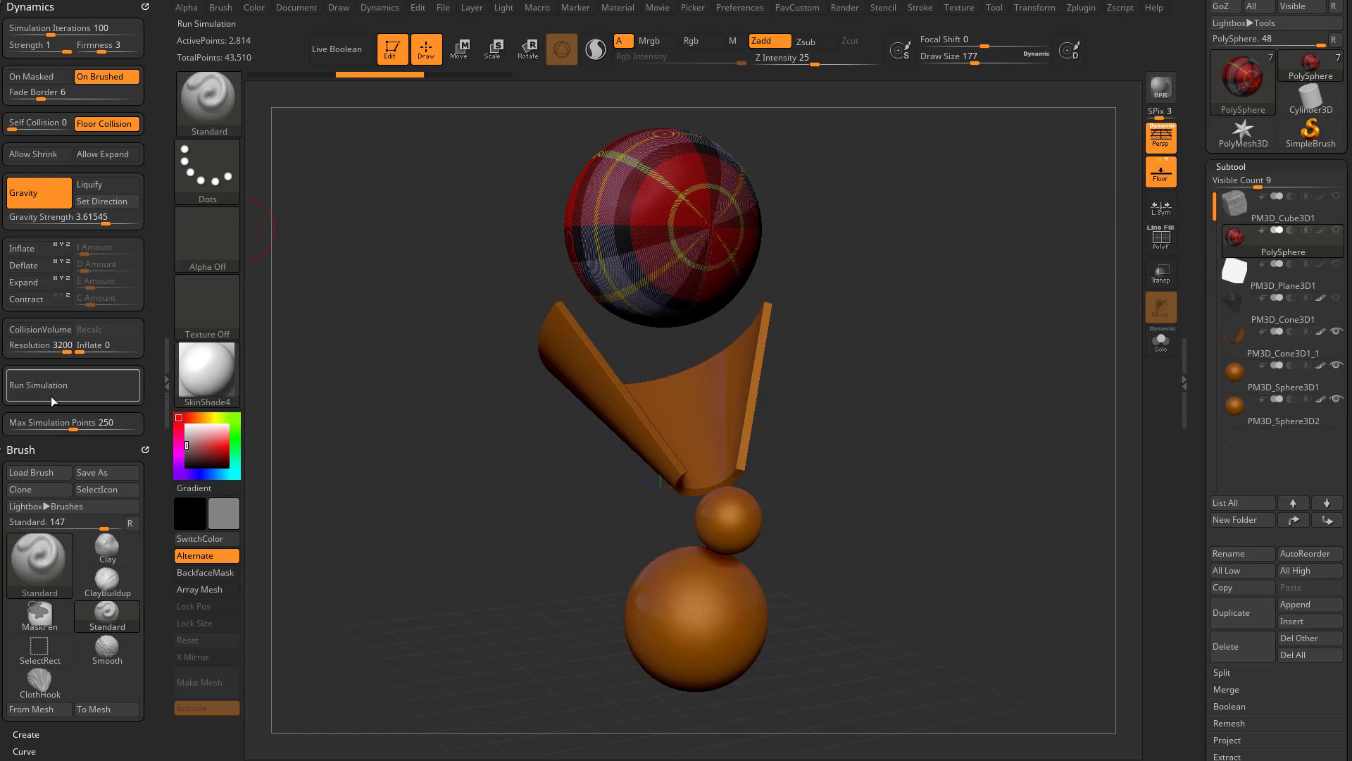
{"action": "left_click", "coordinate": [48, 330]}
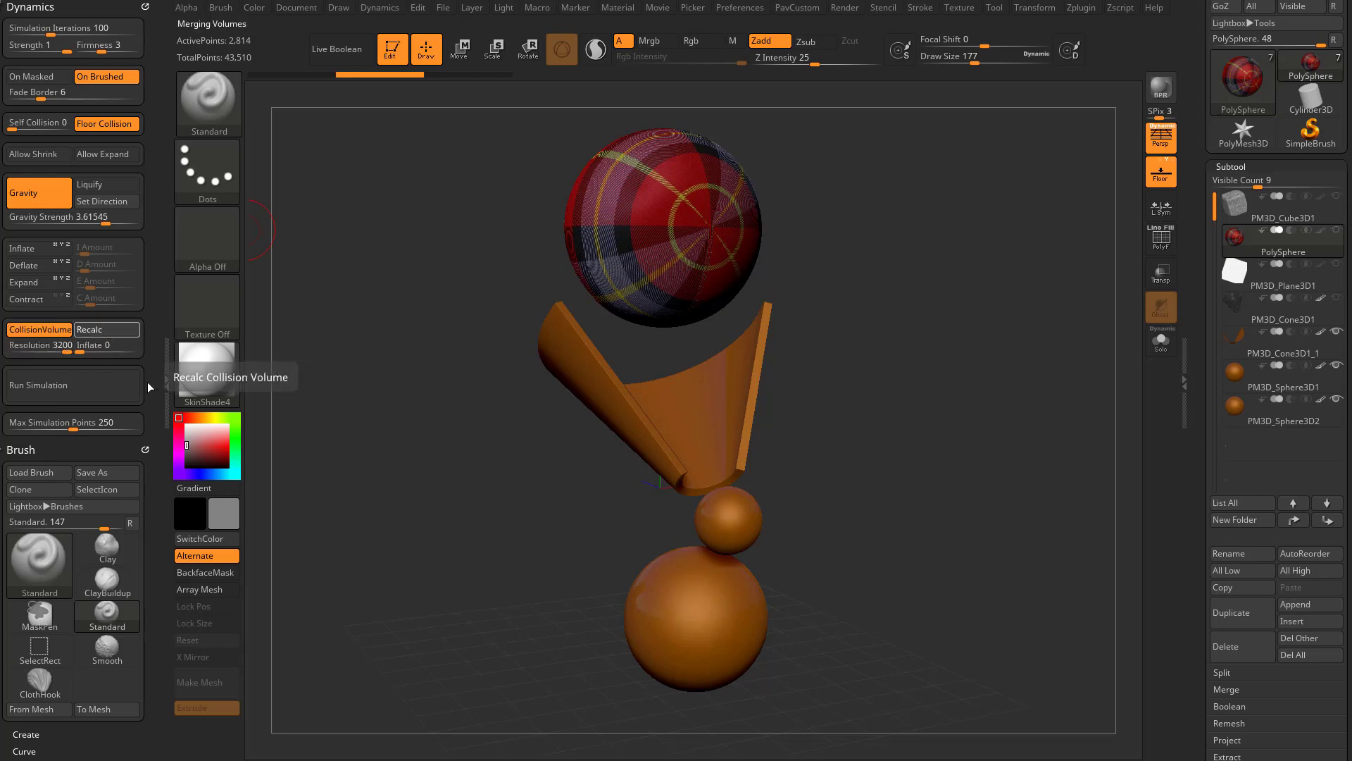
{"action": "left_click", "coordinate": [63, 345]}
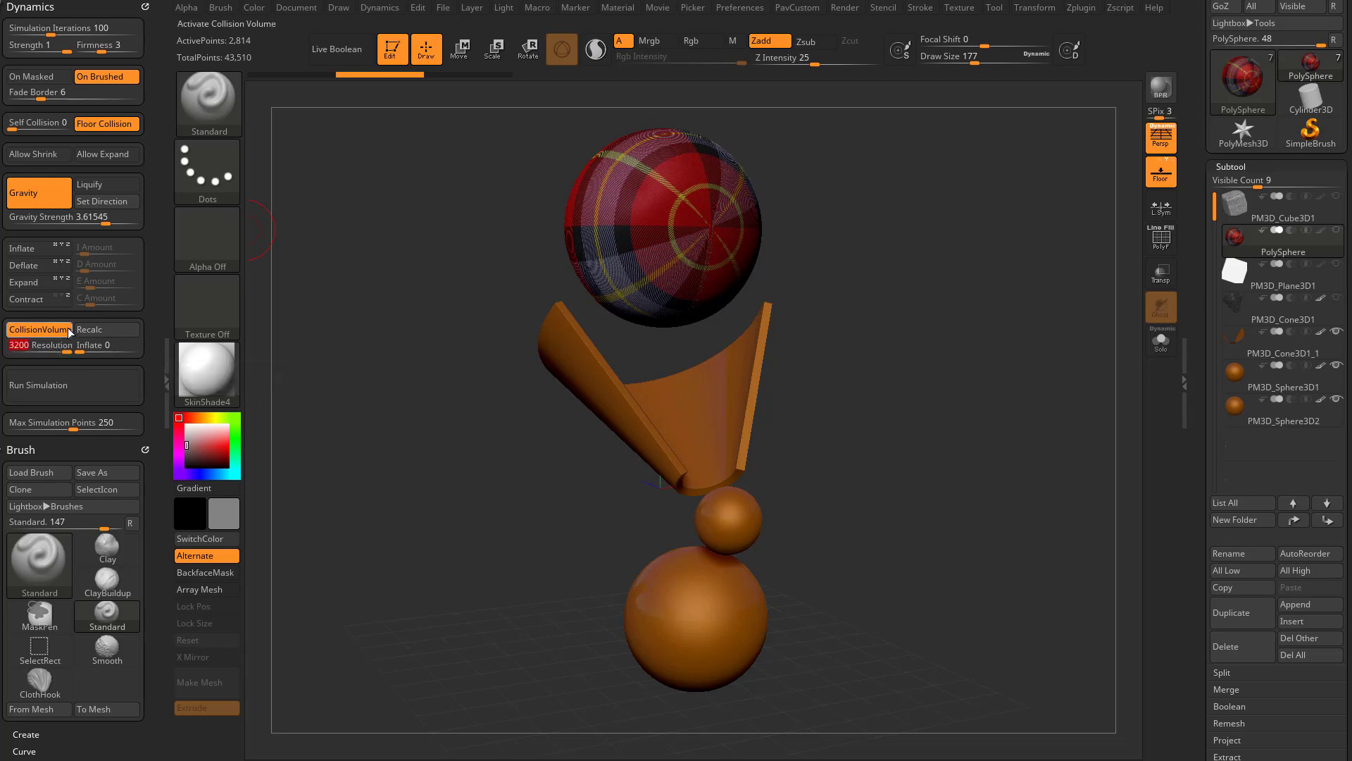
{"action": "type", "text": "2048"}
{"action": "key", "text": "Return"}
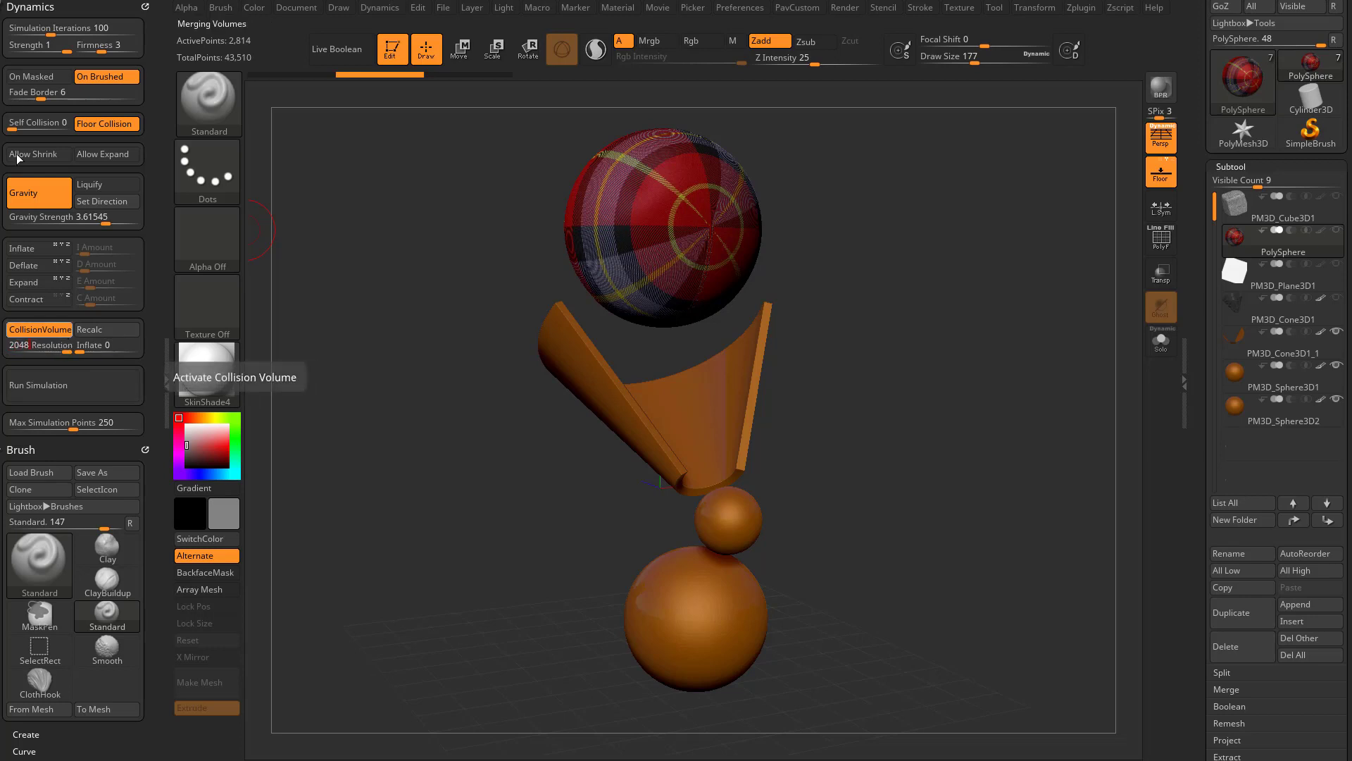
{"action": "left_click", "coordinate": [111, 333]}
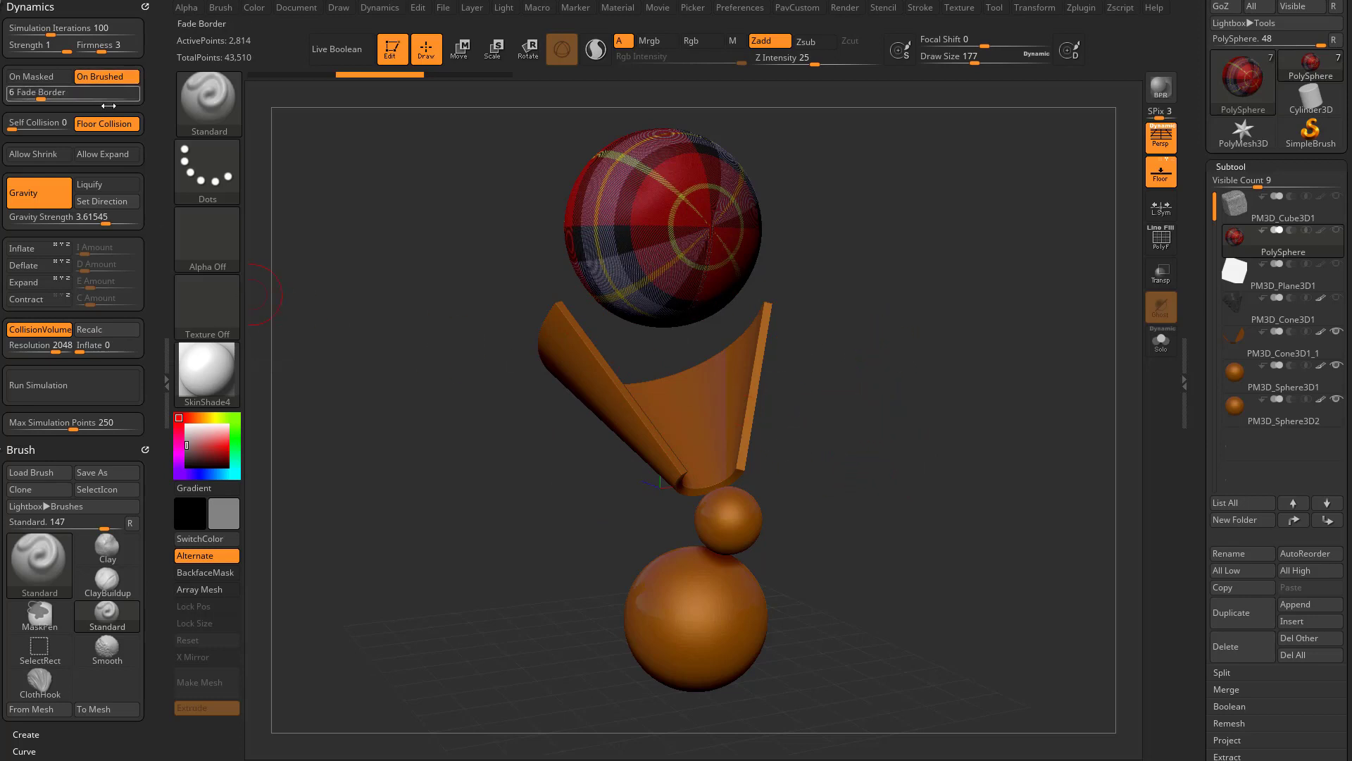
Set the gravity strength to 10
{"action": "left_click", "coordinate": [107, 221]}
{"action": "type", "text": "1"}
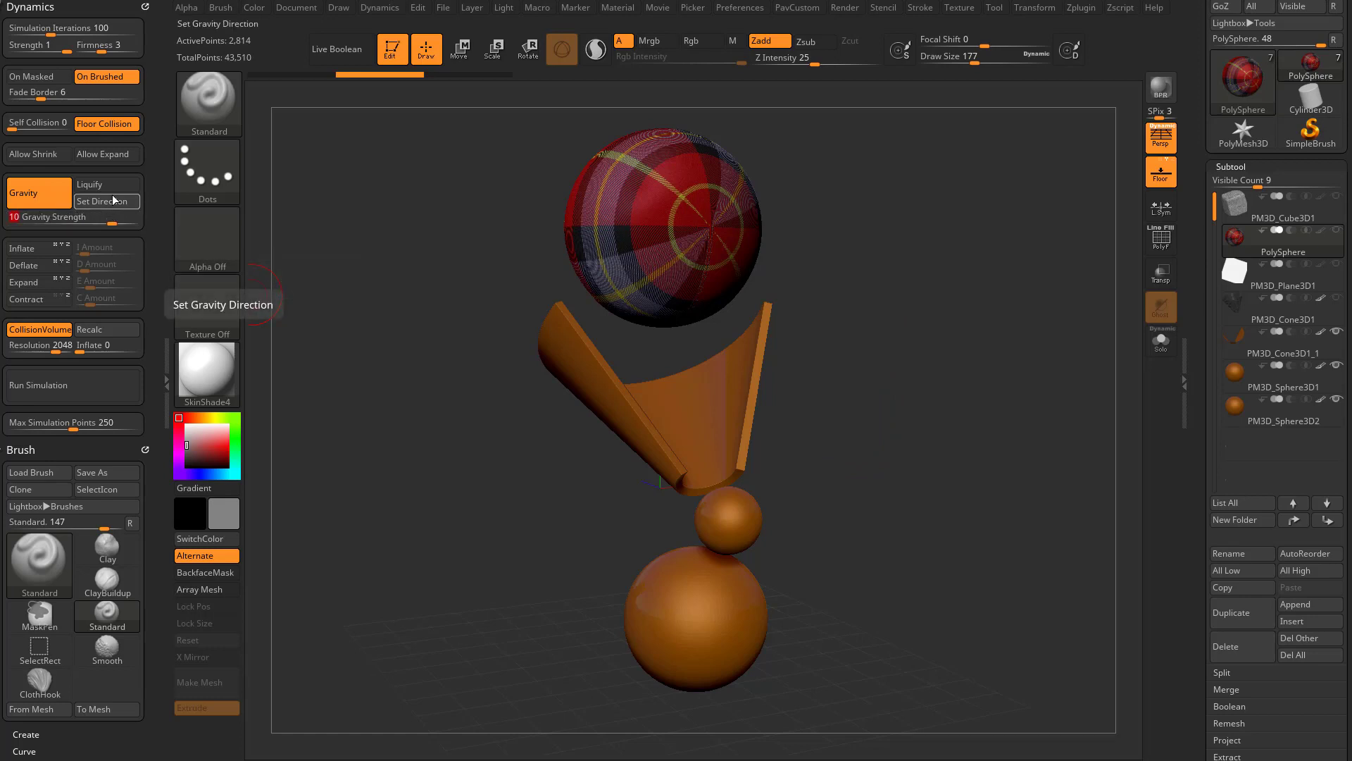
{"action": "type", "text": "0"}
Run the gravity simulation on the plaid sphere twice so it falls through the funnel, and undo the runs
{"action": "left_click", "coordinate": [78, 380]}
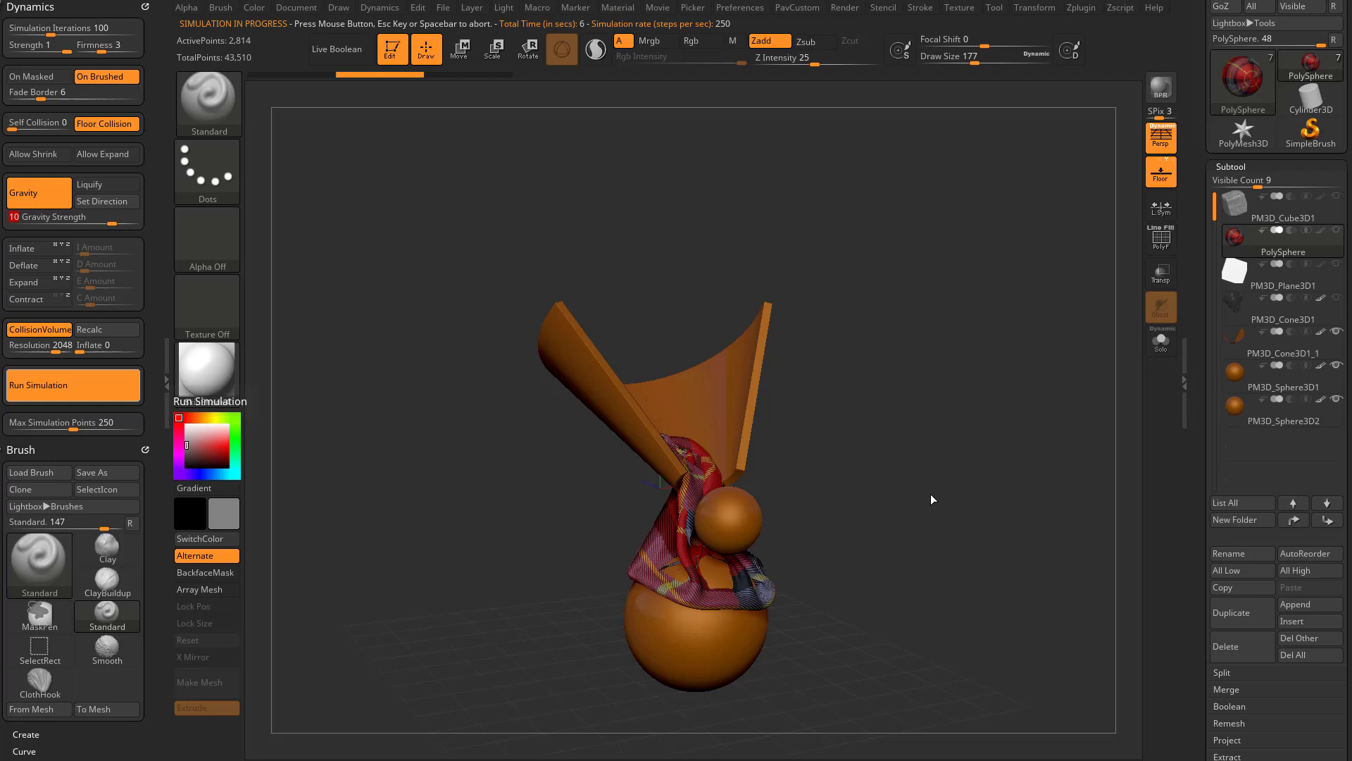
{"action": "mouse_move", "coordinate": [931, 493]}
{"action": "left_mouse_down"}
{"action": "mouse_move", "coordinate": [906, 474]}
{"action": "mouse_move", "coordinate": [936, 486]}
{"action": "mouse_move", "coordinate": [931, 475]}
{"action": "left_mouse_up"}
{"action": "left_click", "coordinate": [100, 384]}
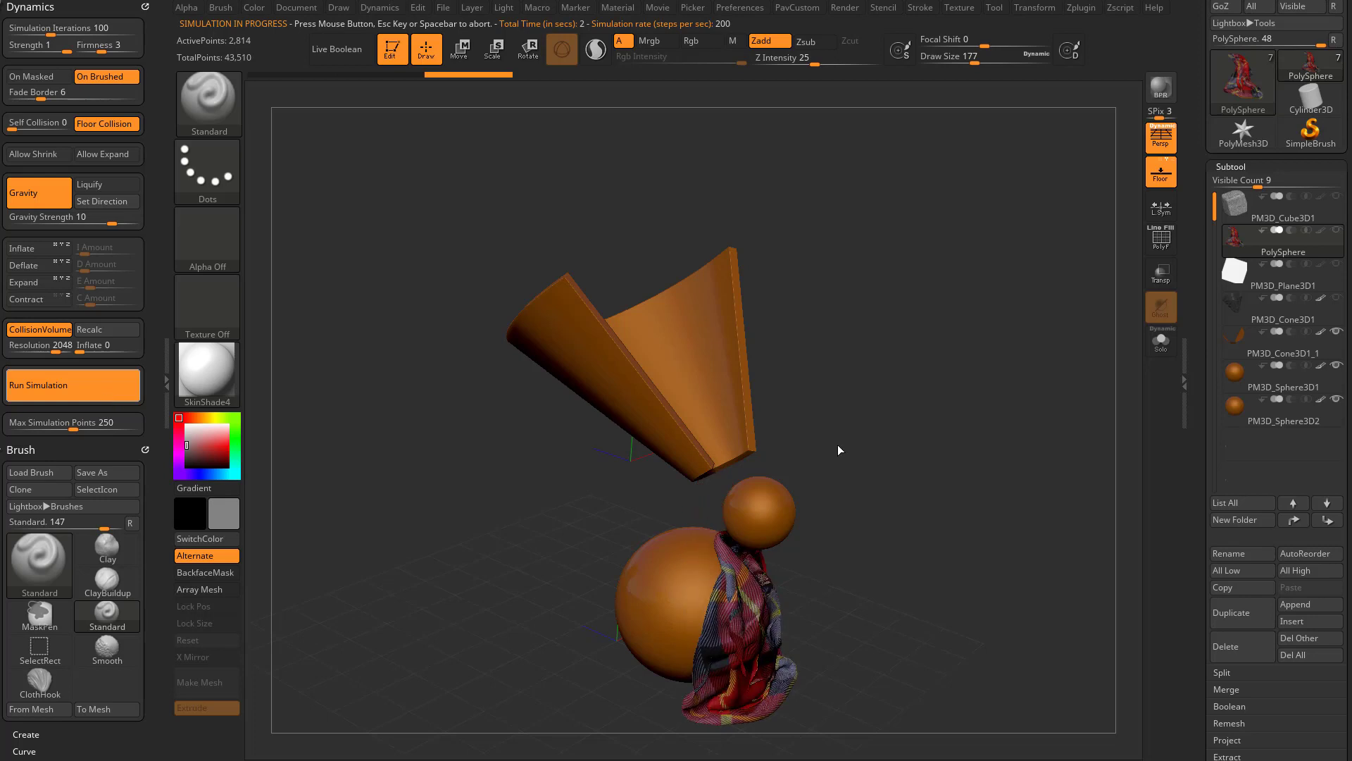
{"action": "left_click", "coordinate": [805, 604]}
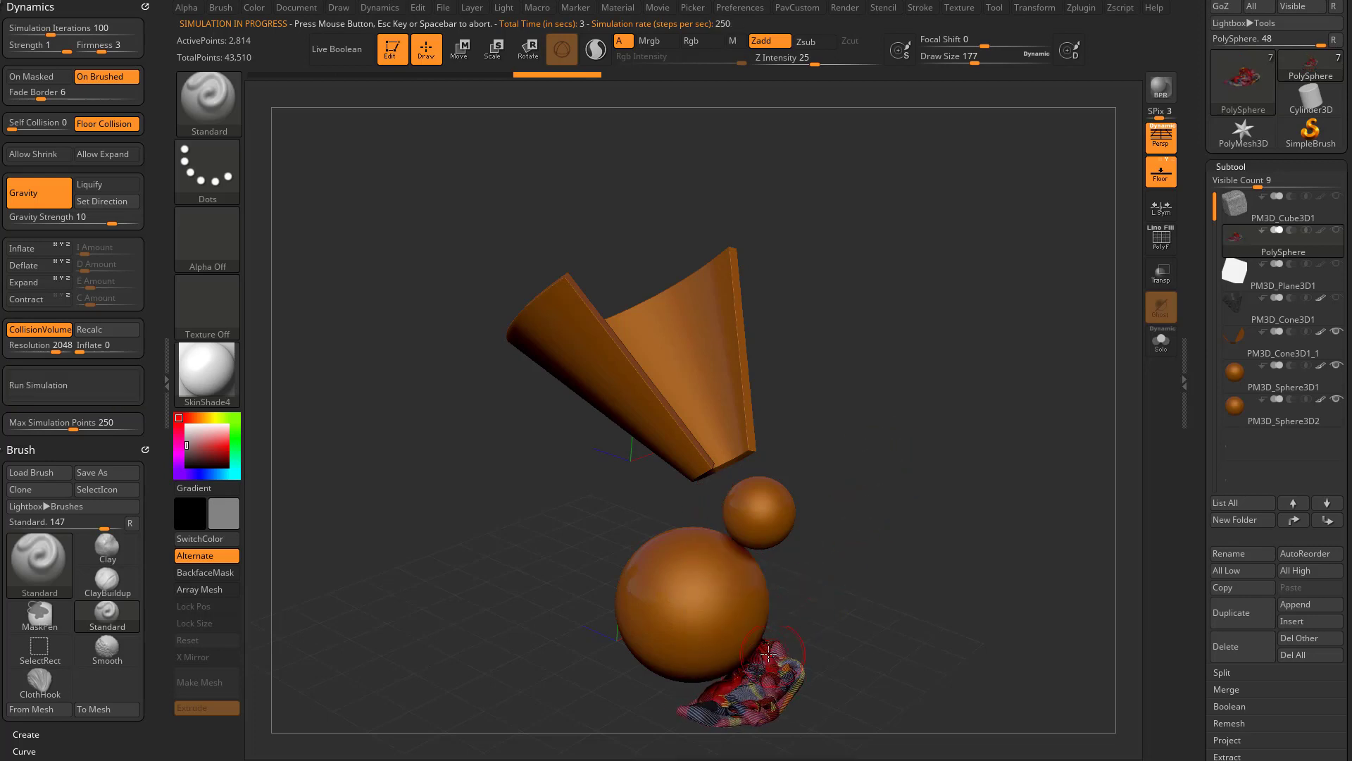
{"action": "key", "text": "ctrl+z"}
{"action": "key", "text": "ctrl+z"}
{"action": "key", "text": "ctrl+z"}
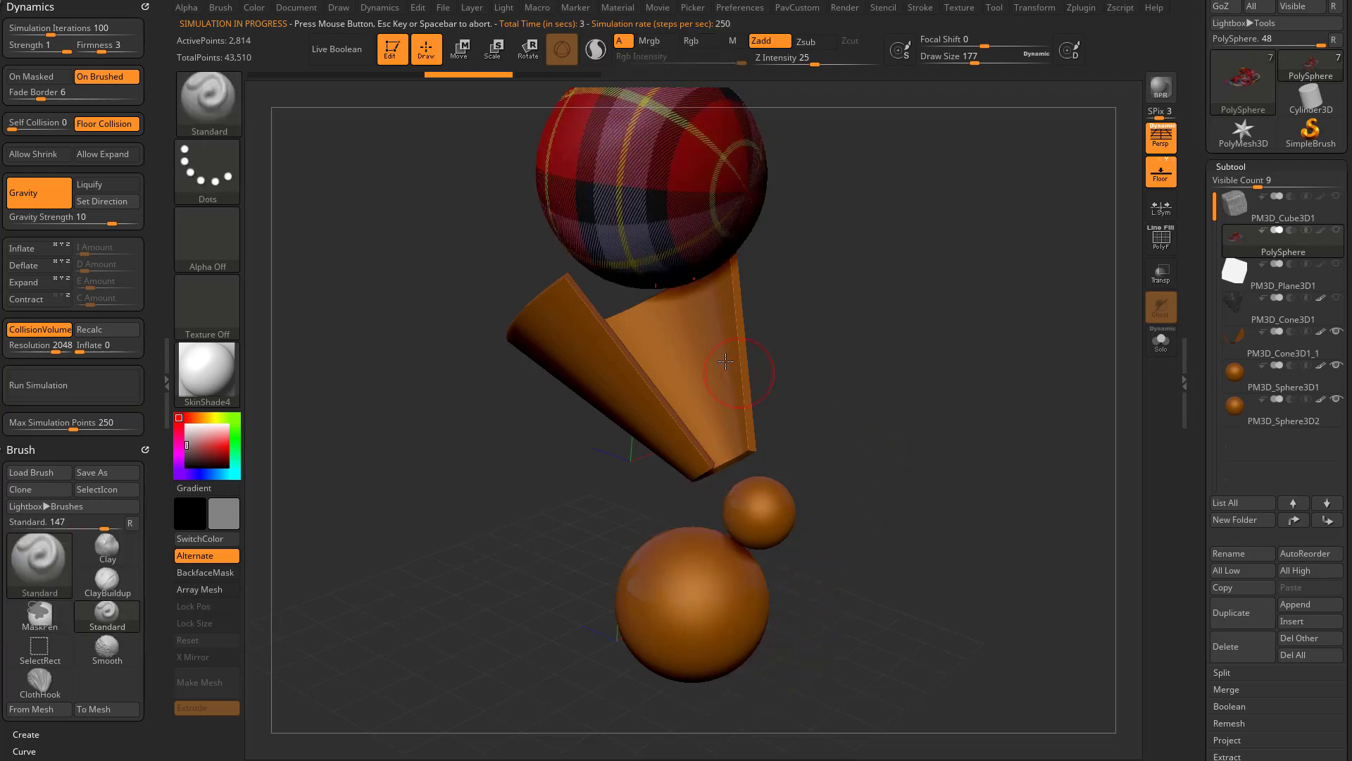
Open the sphere's Texture Map settings and toggle its tartan texture off and back on
{"action": "left_click_drag", "start_coordinate": [1203, 417], "coordinate": [1211, 246]}
{"action": "left_click_drag", "start_coordinate": [1195, 470], "coordinate": [1201, 382]}
{"action": "scroll", "coordinate": [1202, 382], "scroll_direction": "down", "scroll_amount": 2}
{"action": "key", "text": "shift"}
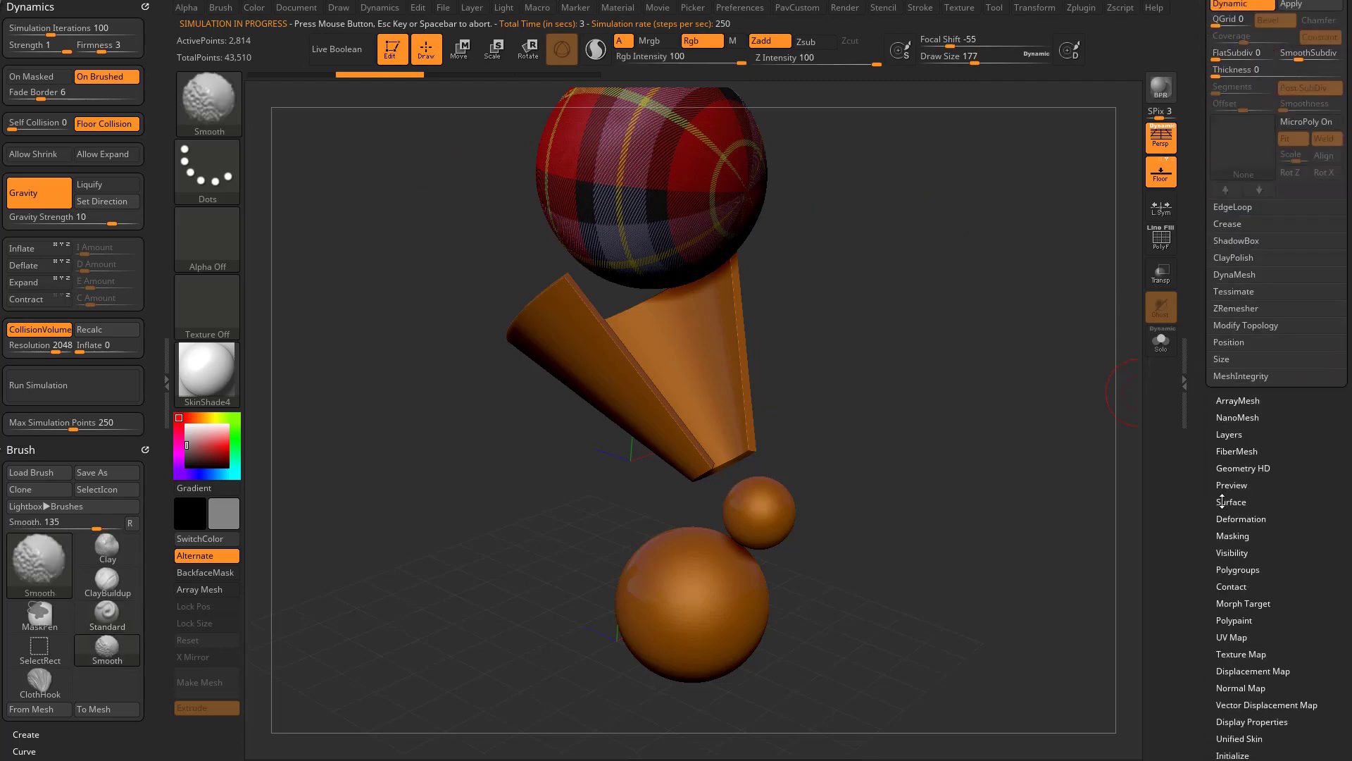
{"action": "scroll", "coordinate": [1223, 560], "scroll_direction": "down", "scroll_amount": 2}
{"action": "left_click", "coordinate": [1240, 563]}
{"action": "scroll", "coordinate": [1258, 507], "scroll_direction": "down", "scroll_amount": 2}
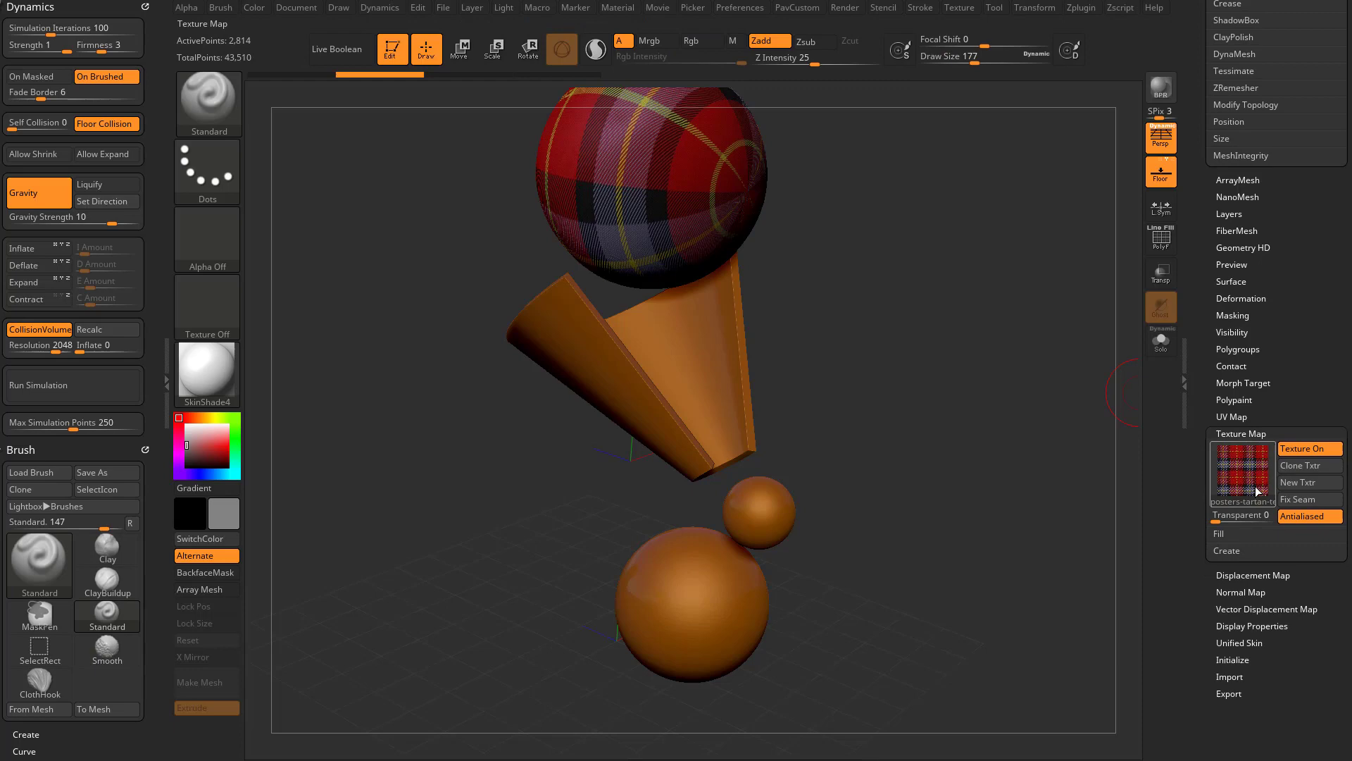
{"action": "left_click", "coordinate": [1303, 449]}
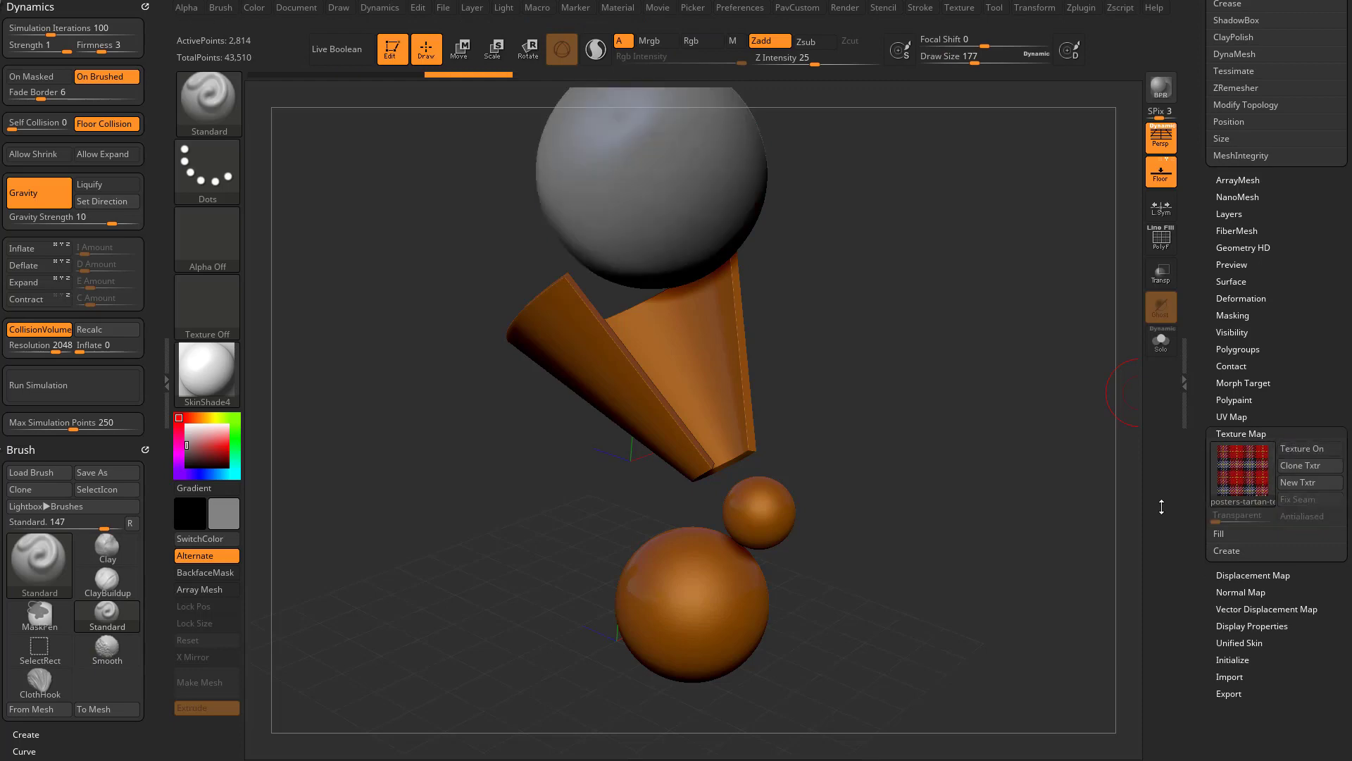
{"action": "left_click", "coordinate": [1300, 450]}
Replace the sphere's tartan texture map with Texture 15 and reset the current texture to Texture Off
{"action": "left_click", "coordinate": [960, 8]}
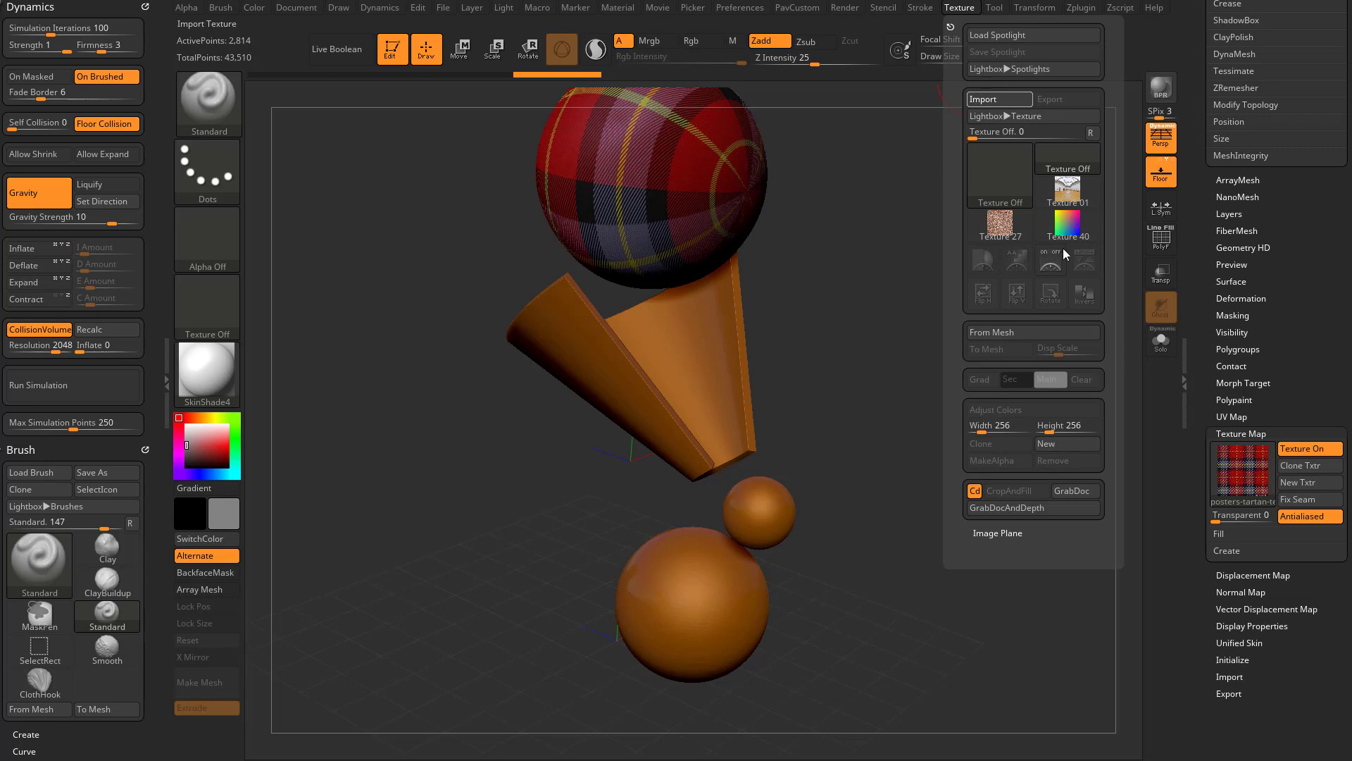
{"action": "key", "text": "F5"}
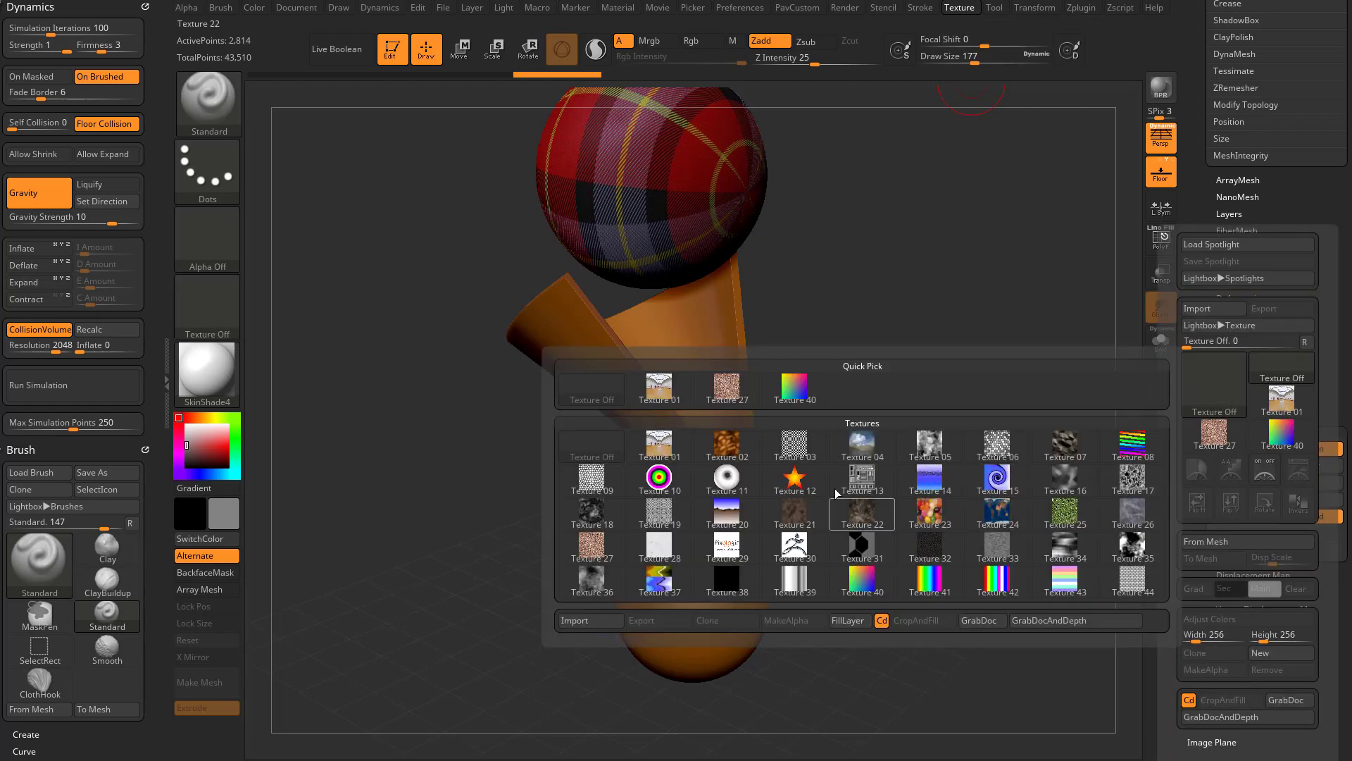
{"action": "left_click", "coordinate": [997, 478]}
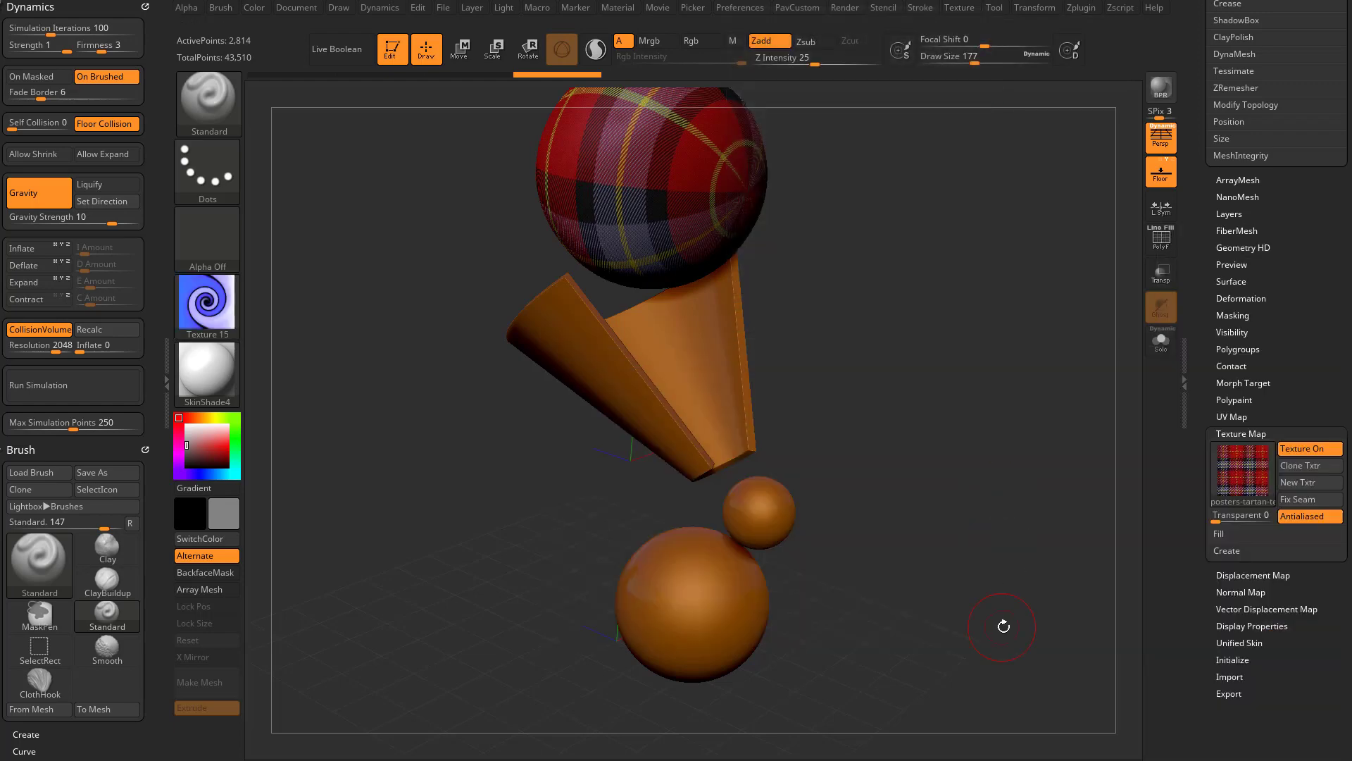
{"action": "left_click_drag", "start_coordinate": [1004, 626], "coordinate": [995, 445]}
{"action": "left_click", "coordinate": [211, 311]}
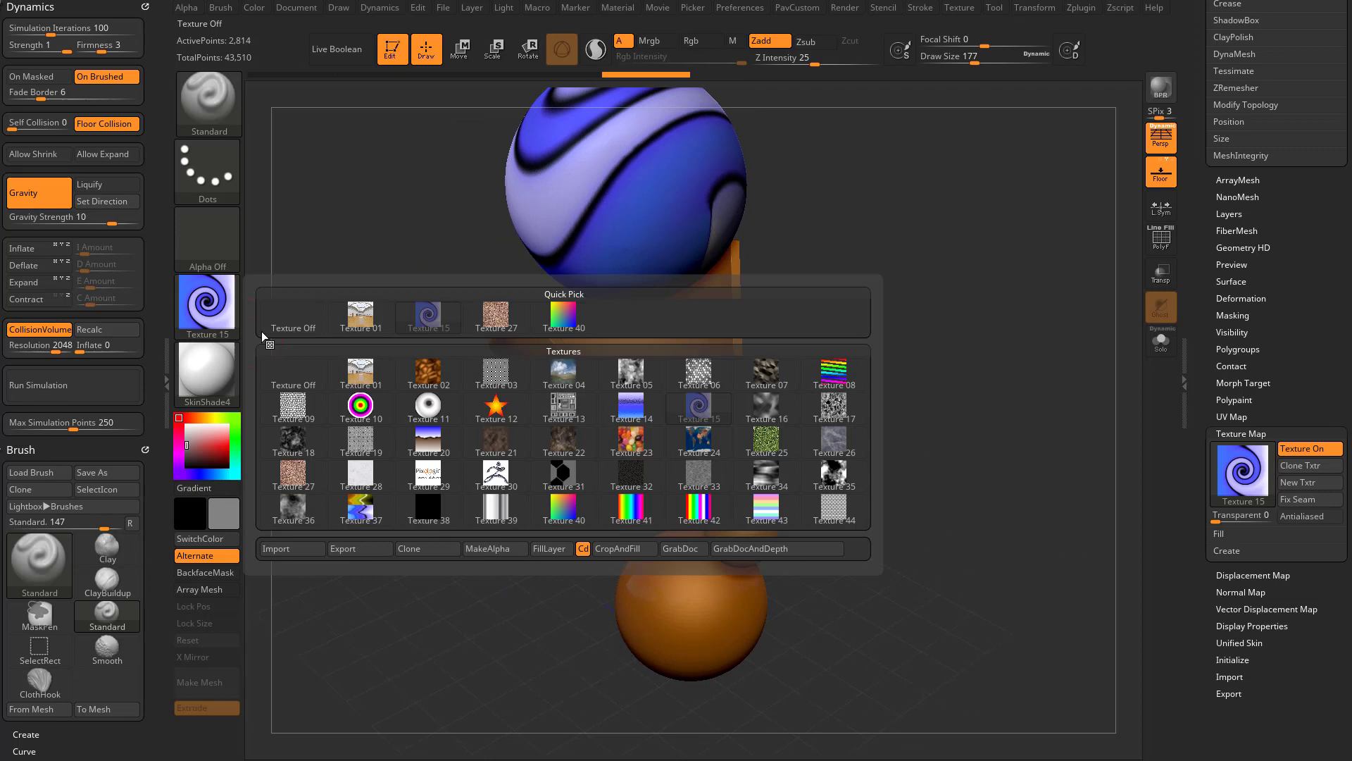
{"action": "left_click", "coordinate": [305, 316]}
{"action": "left_click_drag", "start_coordinate": [1021, 524], "coordinate": [788, 218], "text": "alt"}
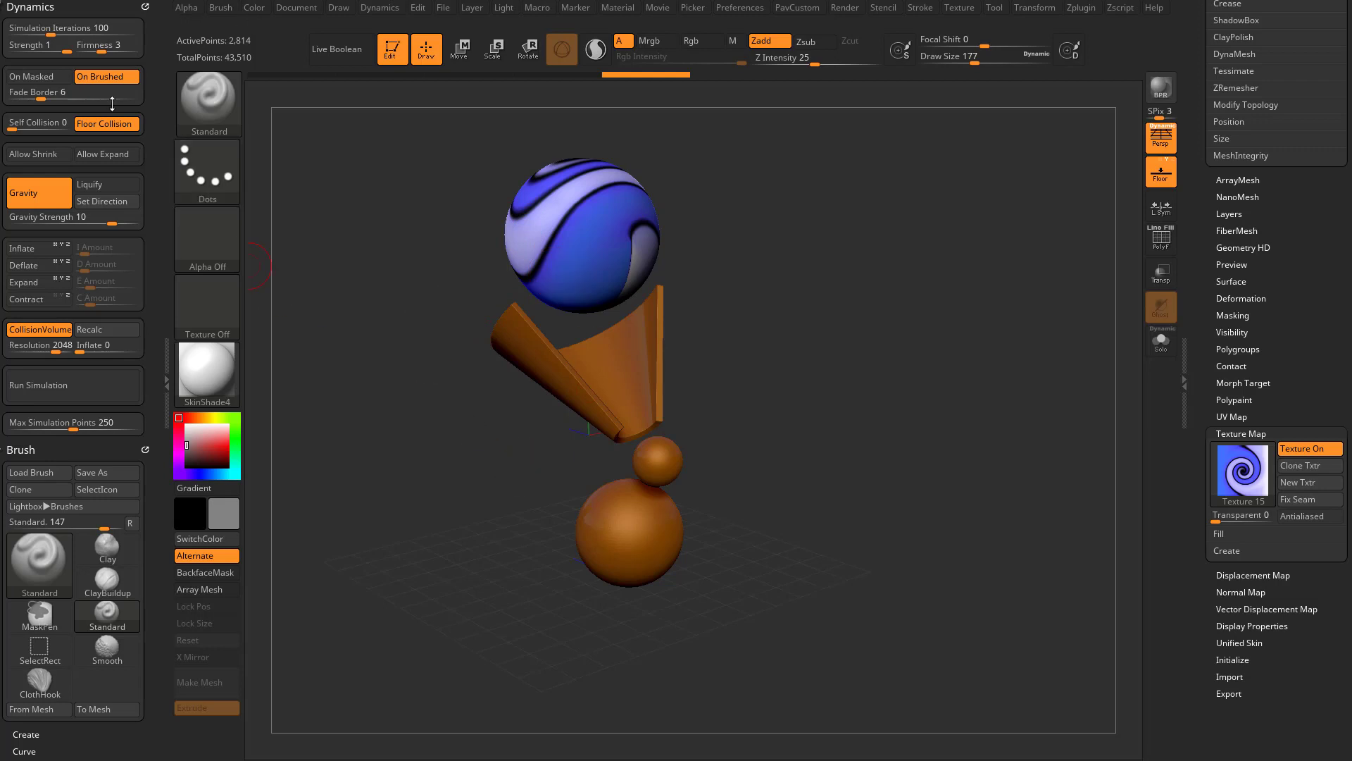
Set self collision to 2 and run the gravity simulation on the swirl-textured sphere
{"action": "left_click_drag", "start_coordinate": [19, 123], "coordinate": [29, 123]}
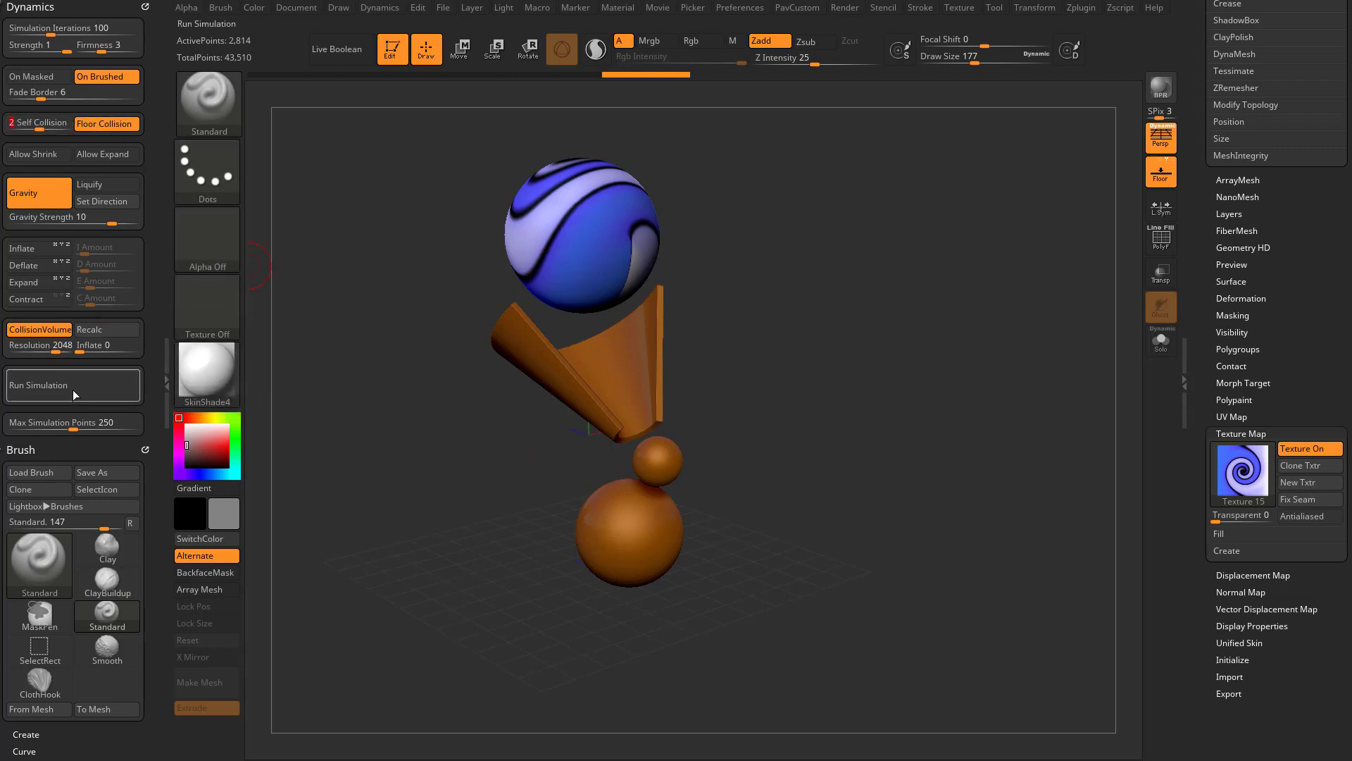
{"action": "left_click", "coordinate": [95, 390]}
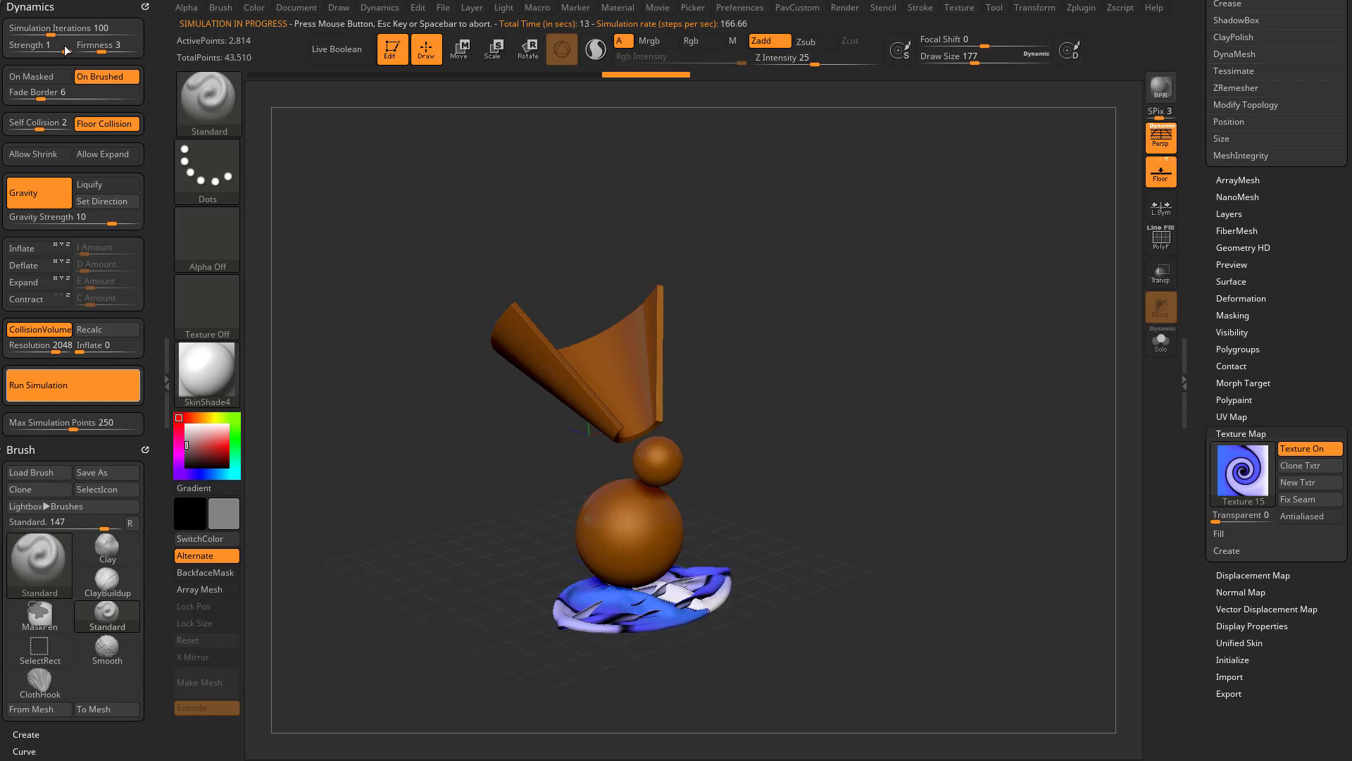
Raise self collision to 4 and firmness to 5, and run the gravity simulation on the sphere again
{"action": "left_click", "coordinate": [68, 130]}
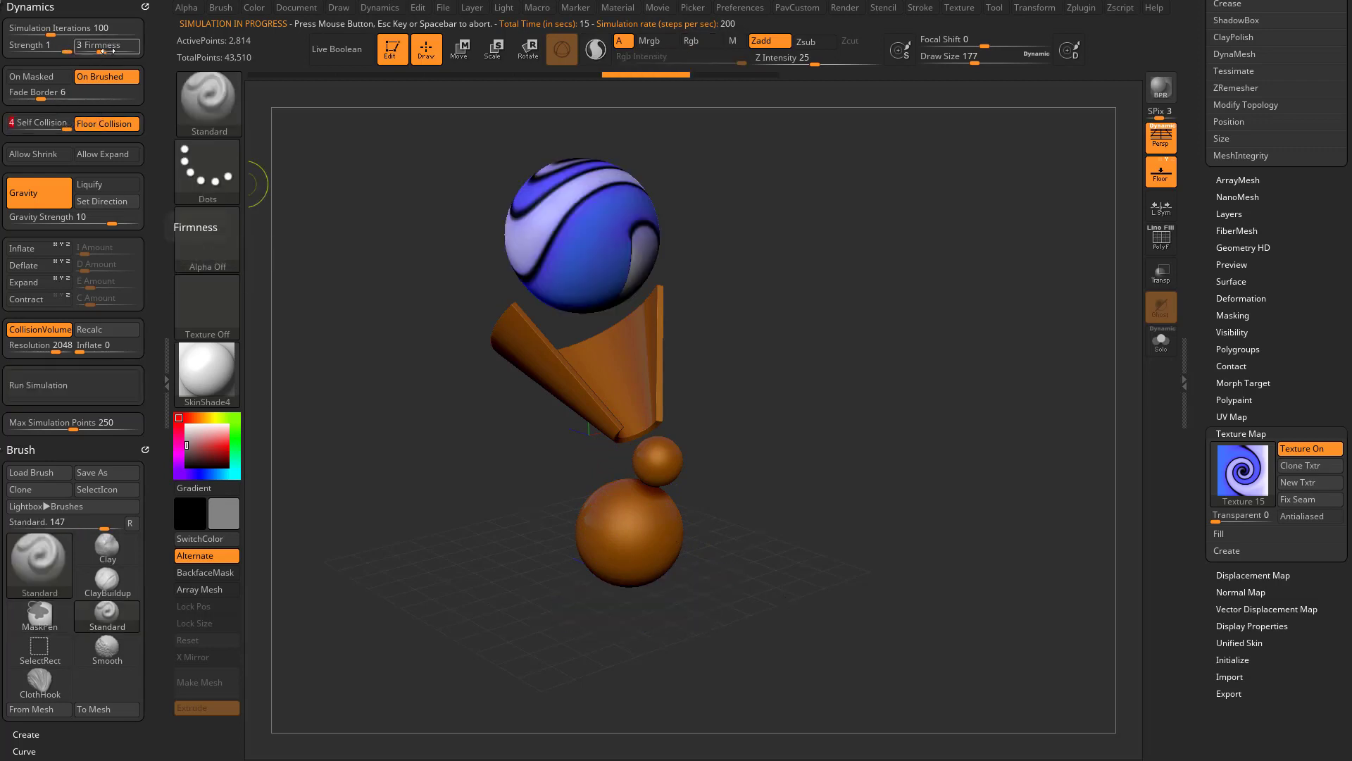
{"action": "left_click_drag", "start_coordinate": [105, 50], "coordinate": [90, 51]}
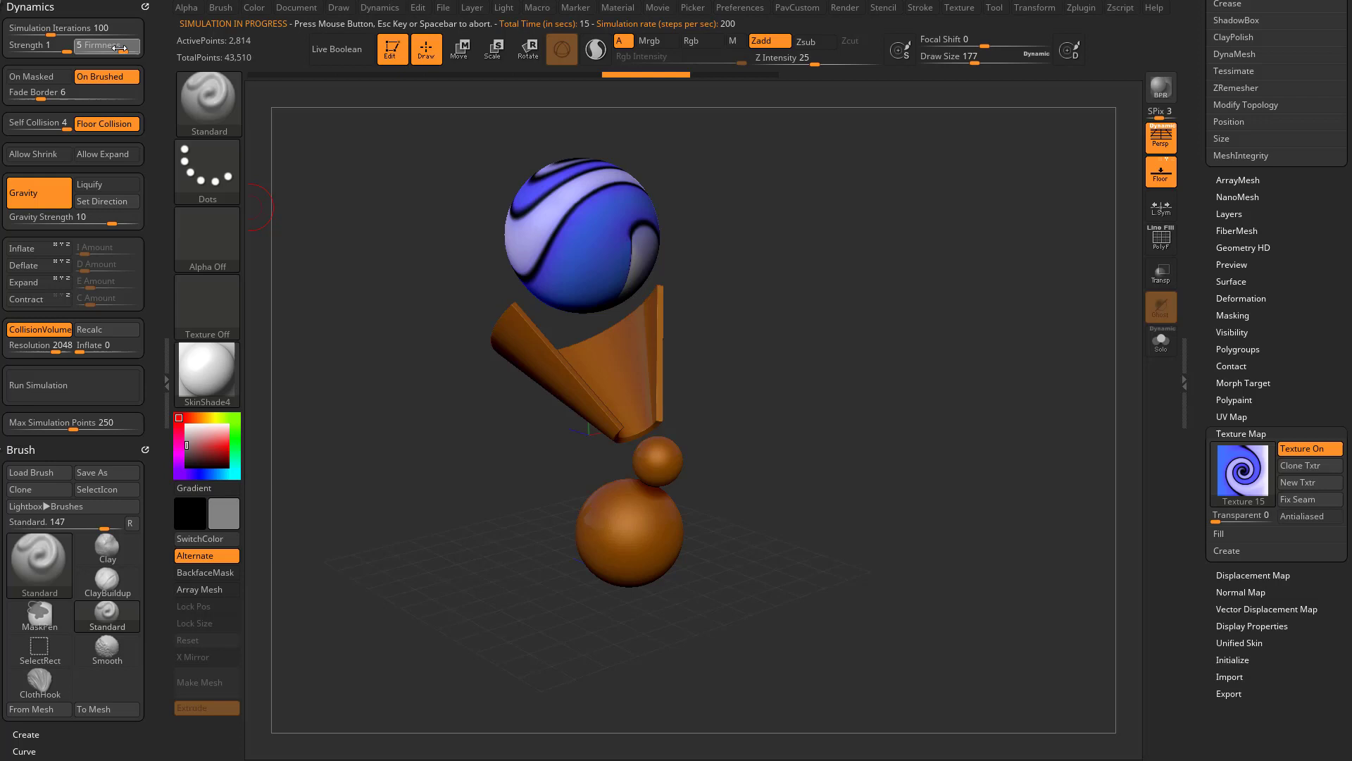
{"action": "left_click", "coordinate": [141, 45]}
{"action": "left_click_drag", "start_coordinate": [133, 51], "coordinate": [123, 51]}
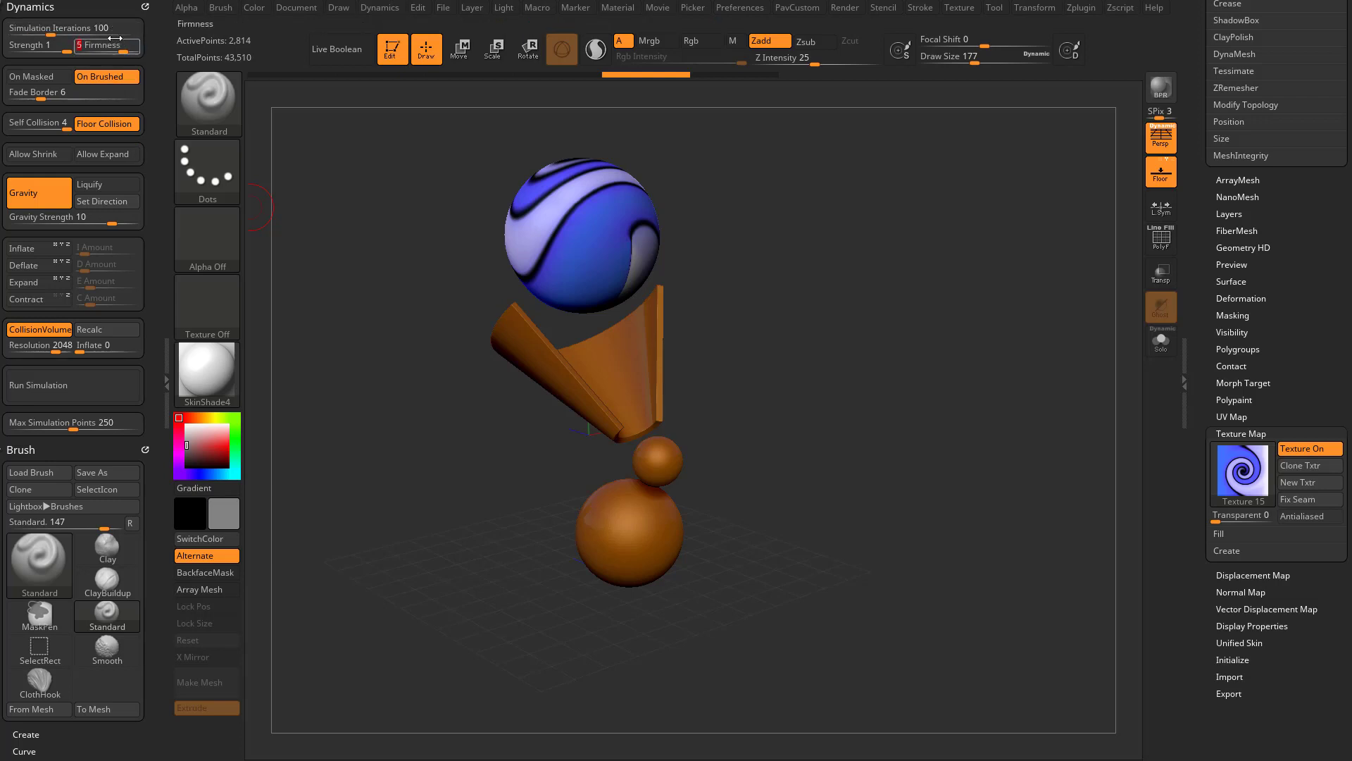
{"action": "left_click", "coordinate": [87, 384]}
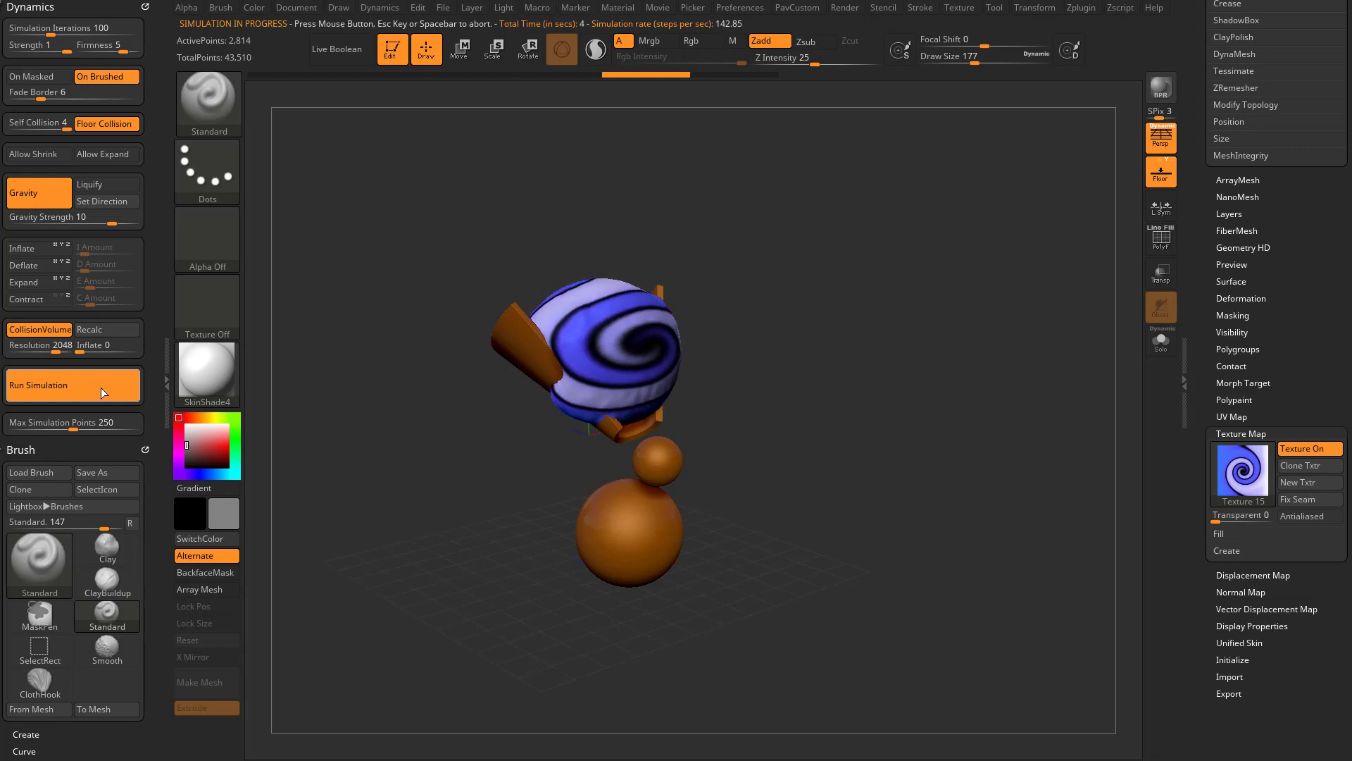
{"action": "left_click", "coordinate": [413, 266]}
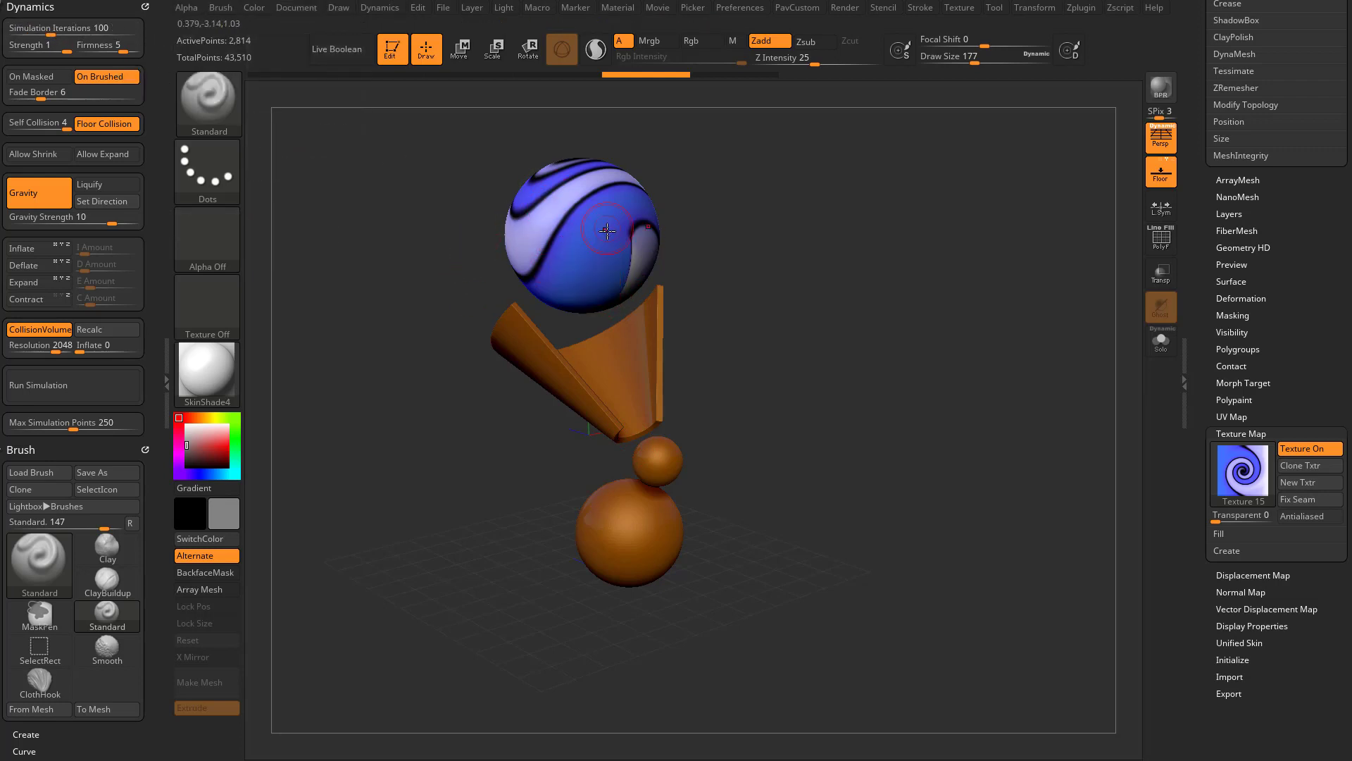
Turn on the polyframe display to show the sphere's wireframe
{"action": "left_click", "coordinate": [1161, 239]}
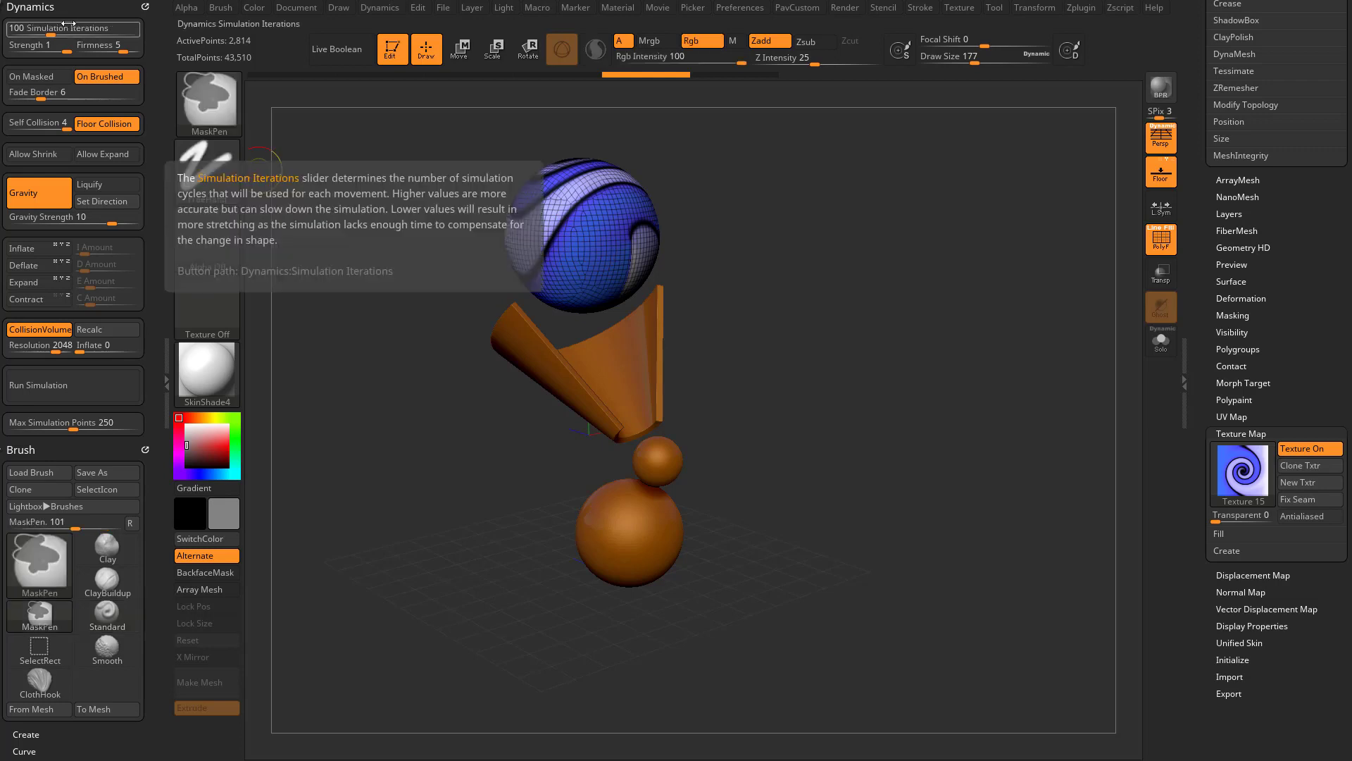
With the ClothHook brush at draw size 386, pull the swirl-textured sphere down into the funnel's mouth
{"action": "key", "text": "ctrl"}
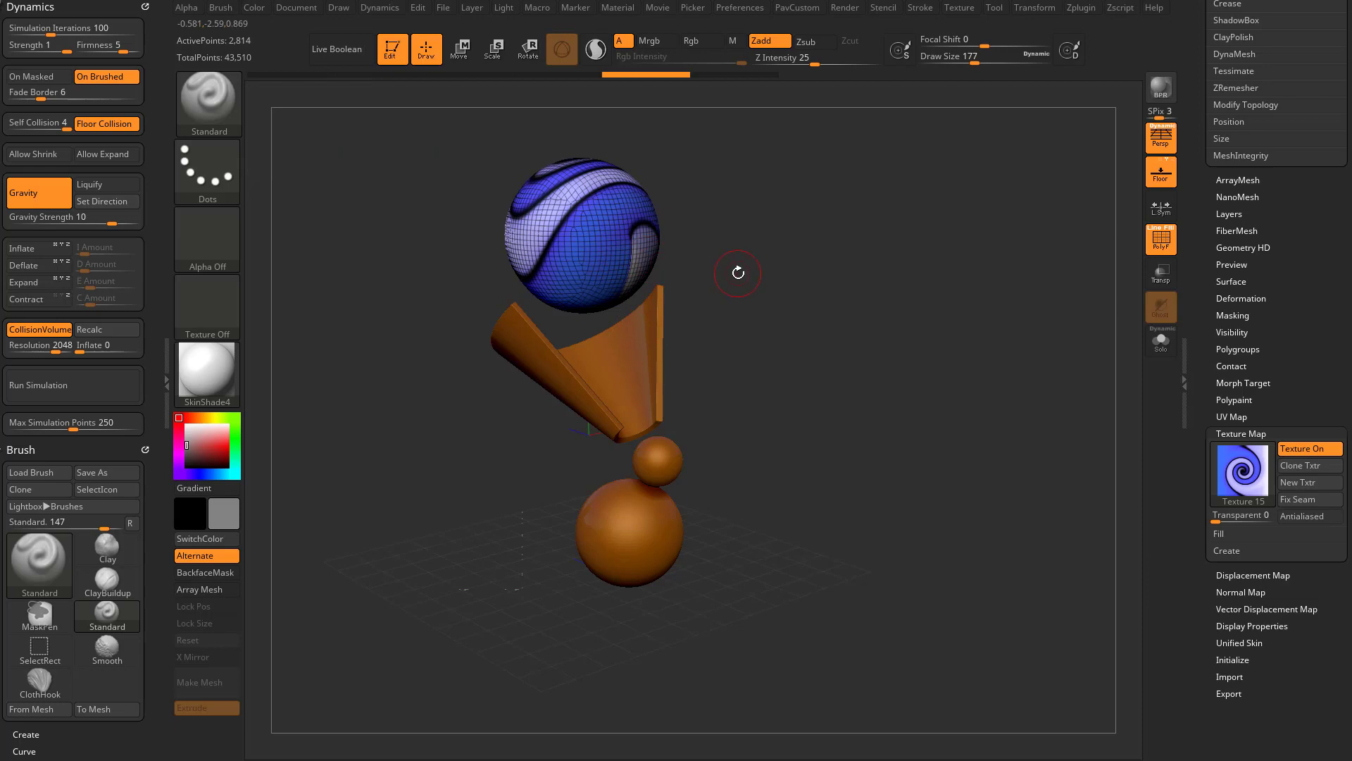
{"action": "key", "text": "b"}
{"action": "key", "text": "c"}
{"action": "key", "text": "h"}
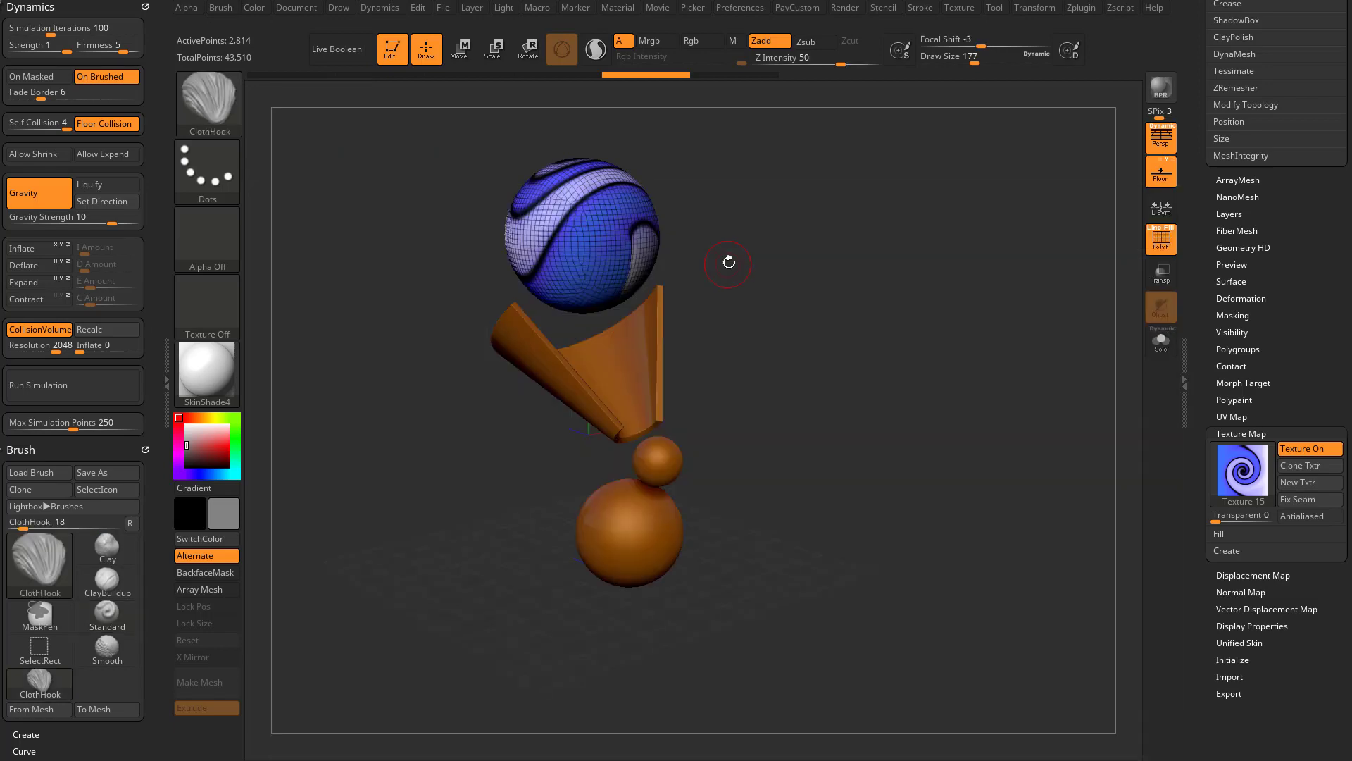
{"action": "key", "text": "s"}
{"action": "mouse_move", "coordinate": [607, 288]}
{"action": "left_mouse_down"}
{"action": "mouse_move", "coordinate": [634, 289]}
{"action": "mouse_move", "coordinate": [589, 326]}
{"action": "mouse_move", "coordinate": [547, 274]}
{"action": "mouse_move", "coordinate": [595, 313]}
{"action": "left_mouse_up"}
{"action": "key", "text": "s"}
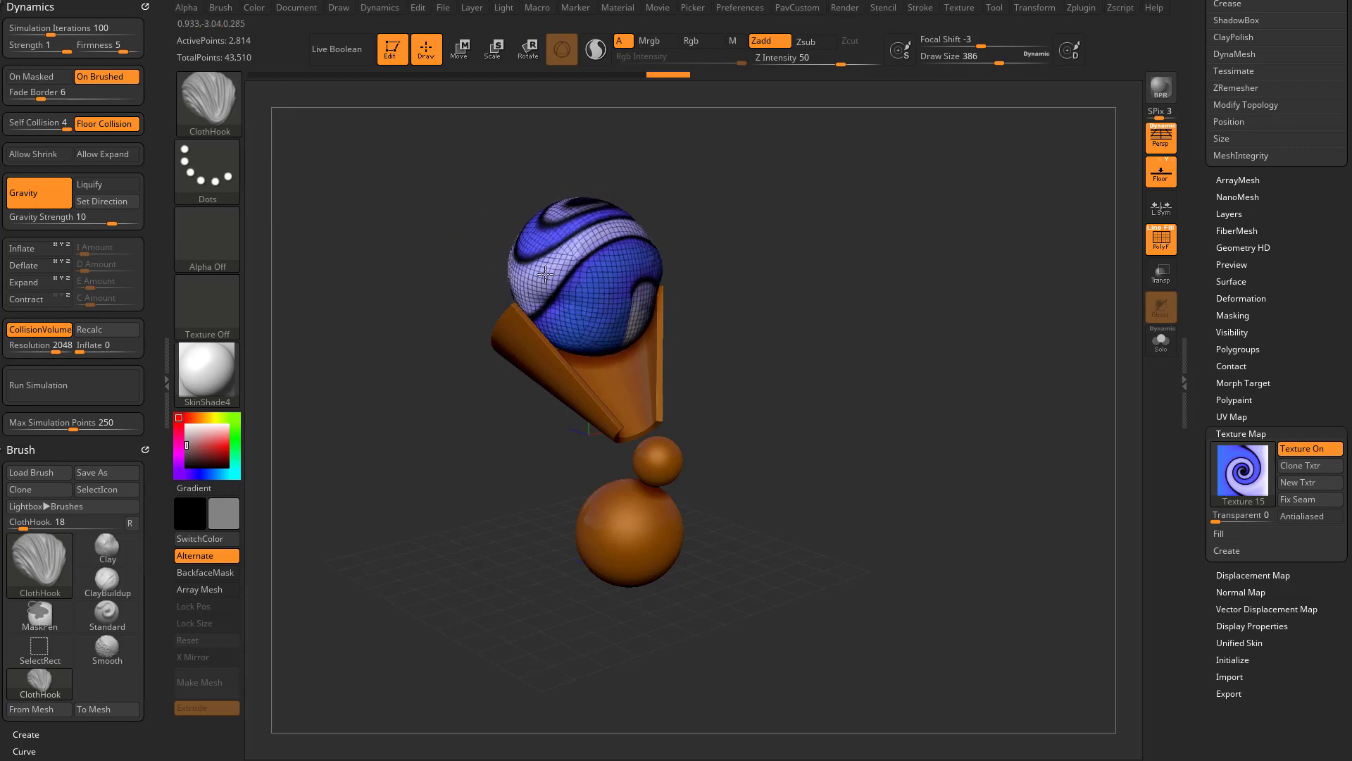
{"action": "mouse_move", "coordinate": [549, 265]}
{"action": "left_mouse_down"}
{"action": "mouse_move", "coordinate": [604, 294]}
{"action": "mouse_move", "coordinate": [584, 308]}
{"action": "left_mouse_up"}
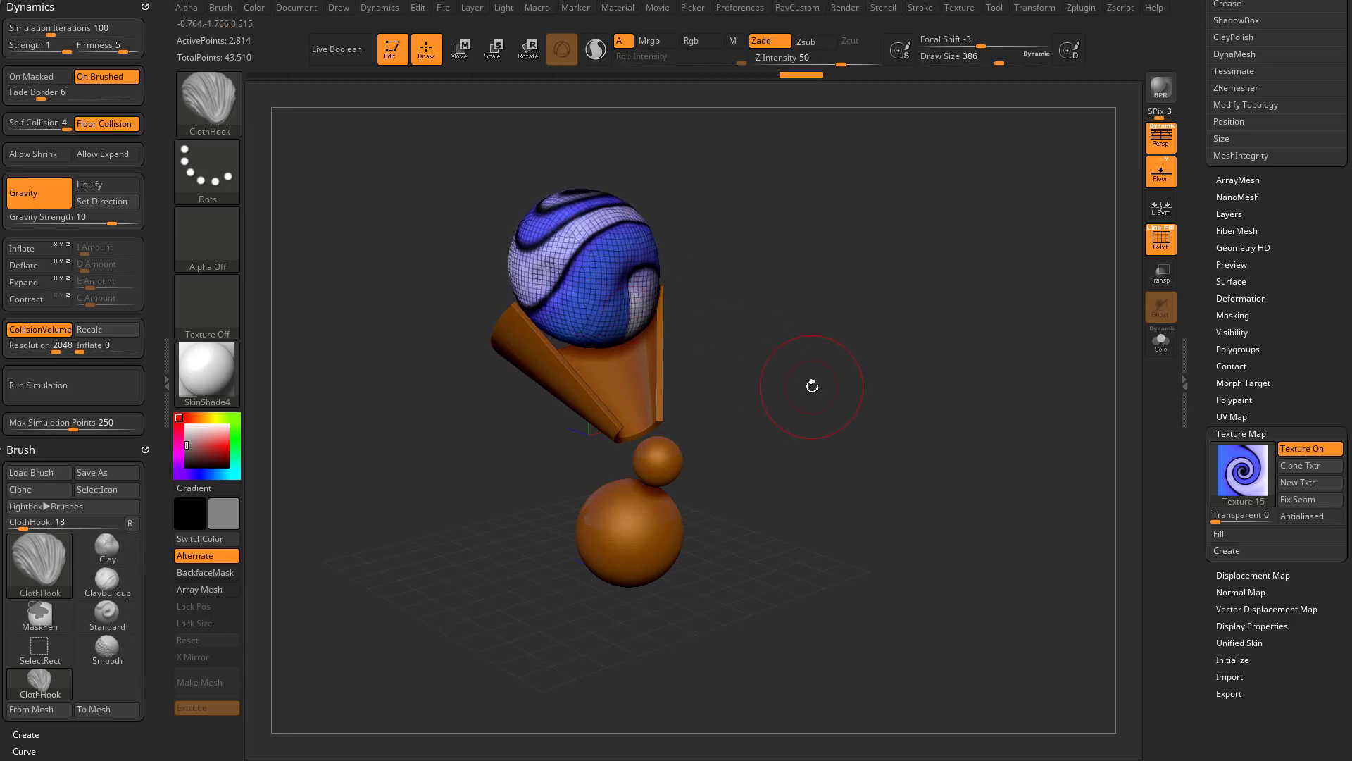
Set the ClothHook brush's draw size to 163
{"action": "mouse_move", "coordinate": [745, 319]}
{"action": "left_mouse_down", "text": "alt"}
{"action": "mouse_move", "coordinate": [867, 368]}
{"action": "mouse_move", "coordinate": [772, 398]}
{"action": "left_mouse_up", "text": "alt"}
{"action": "right_click_drag", "start_coordinate": [772, 398], "coordinate": [740, 340]}
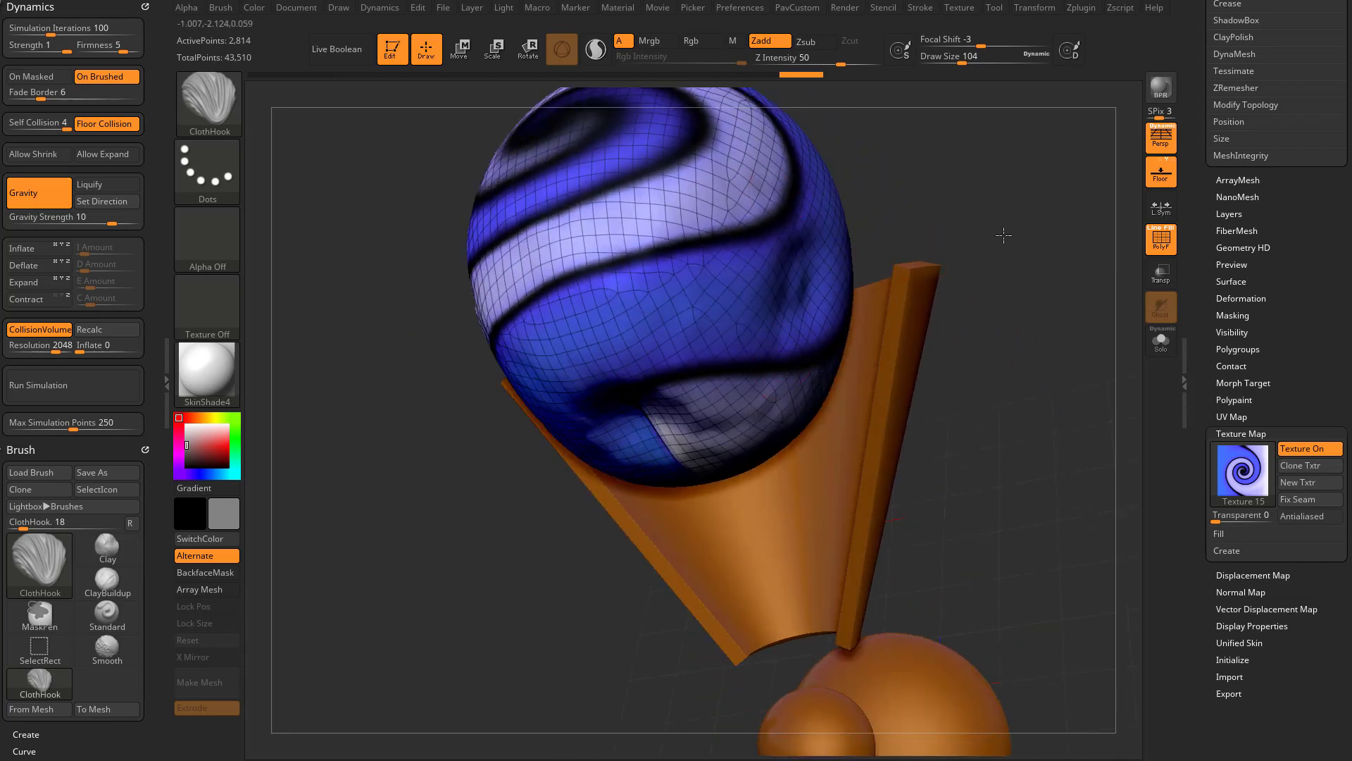
{"action": "right_click_drag", "start_coordinate": [984, 234], "coordinate": [954, 334]}
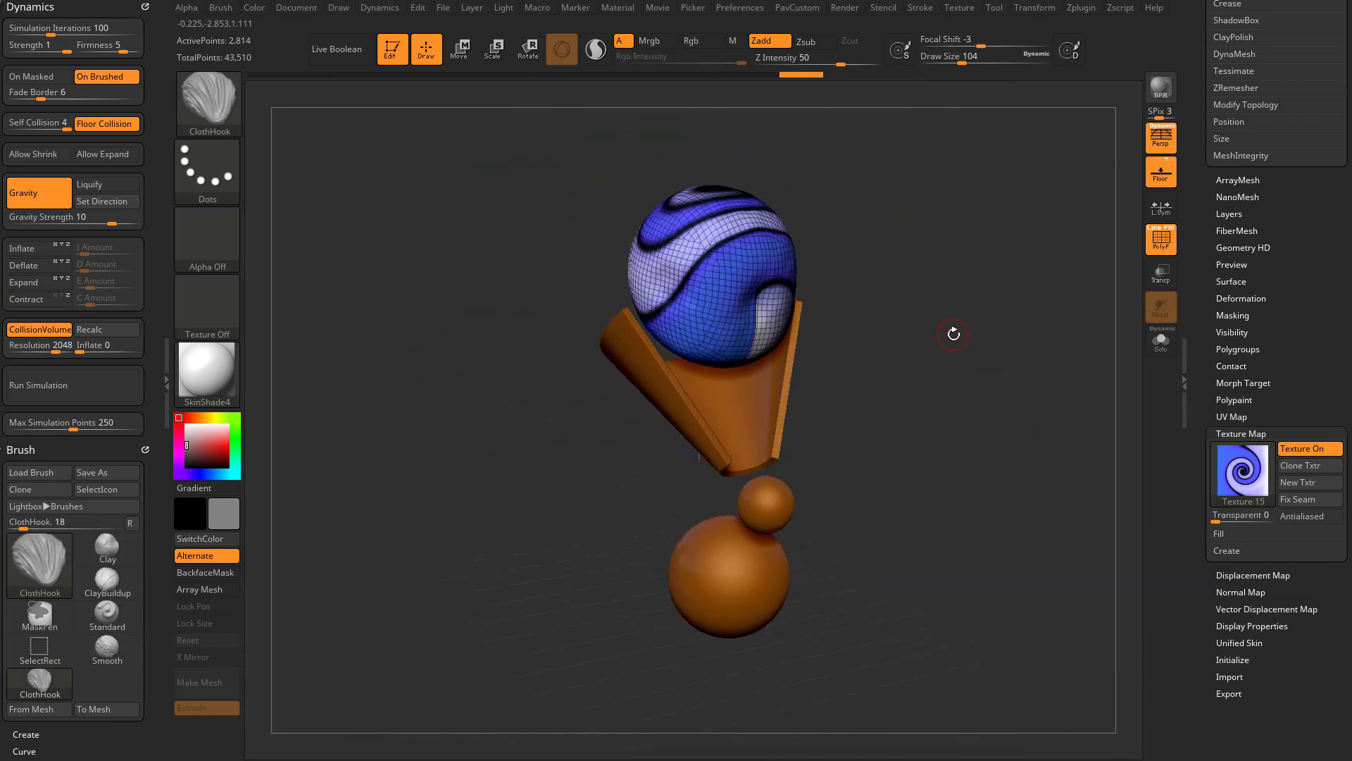
{"action": "mouse_move", "coordinate": [860, 304]}
{"action": "right_mouse_down"}
{"action": "mouse_move", "coordinate": [886, 324]}
{"action": "mouse_move", "coordinate": [787, 304]}
{"action": "mouse_move", "coordinate": [869, 356]}
{"action": "mouse_move", "coordinate": [869, 329]}
{"action": "mouse_move", "coordinate": [842, 335]}
{"action": "mouse_move", "coordinate": [784, 262]}
{"action": "right_mouse_up"}
{"action": "key", "text": "s"}
{"action": "left_click", "coordinate": [874, 325]}
{"action": "key", "text": "s"}
{"action": "left_click", "coordinate": [853, 350]}
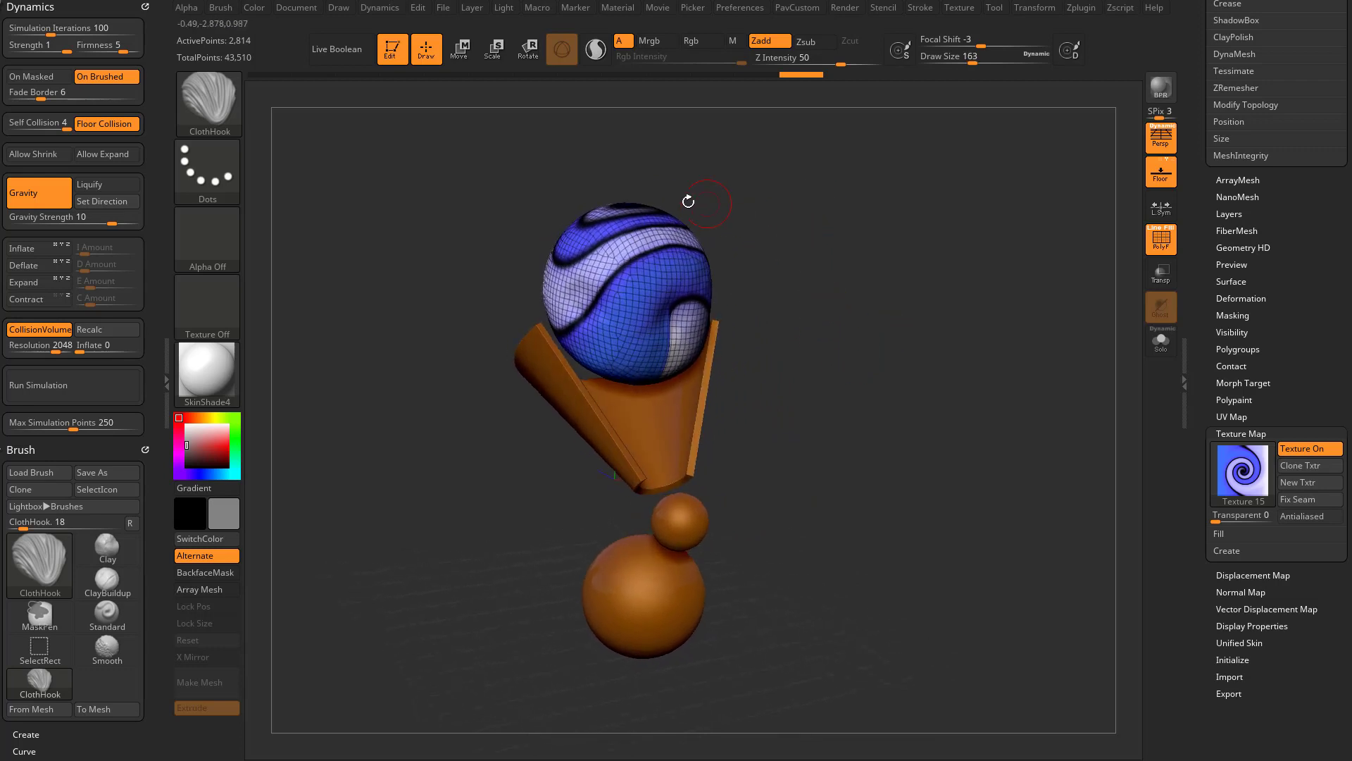
{"action": "right_click_drag", "start_coordinate": [418, 265], "coordinate": [274, 142]}
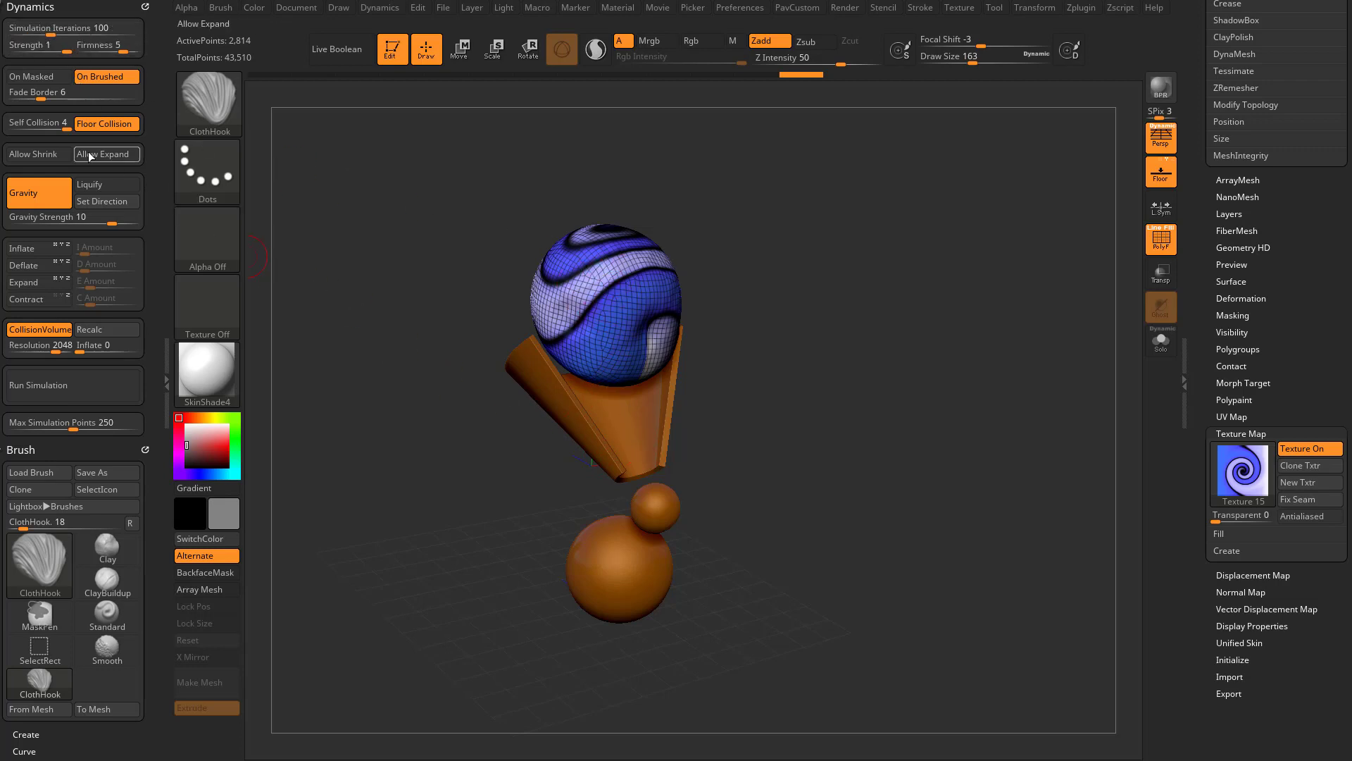
Lower the gravity strength to 3.21855, run the simulation on the sphere in the funnel, and undo the run
{"action": "left_click_drag", "start_coordinate": [111, 217], "coordinate": [106, 221]}
{"action": "left_click", "coordinate": [83, 395]}
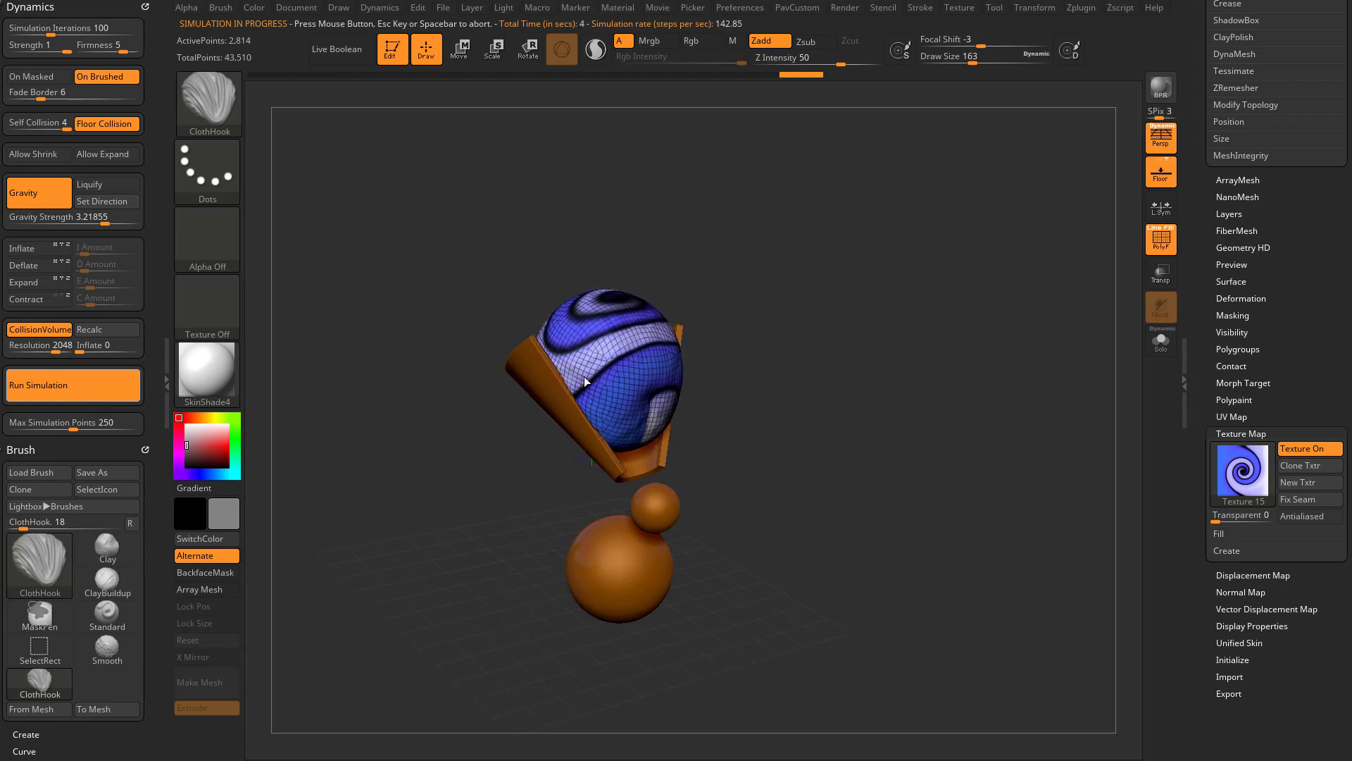
{"action": "left_click", "coordinate": [760, 454]}
{"action": "key", "text": "ctrl+z"}
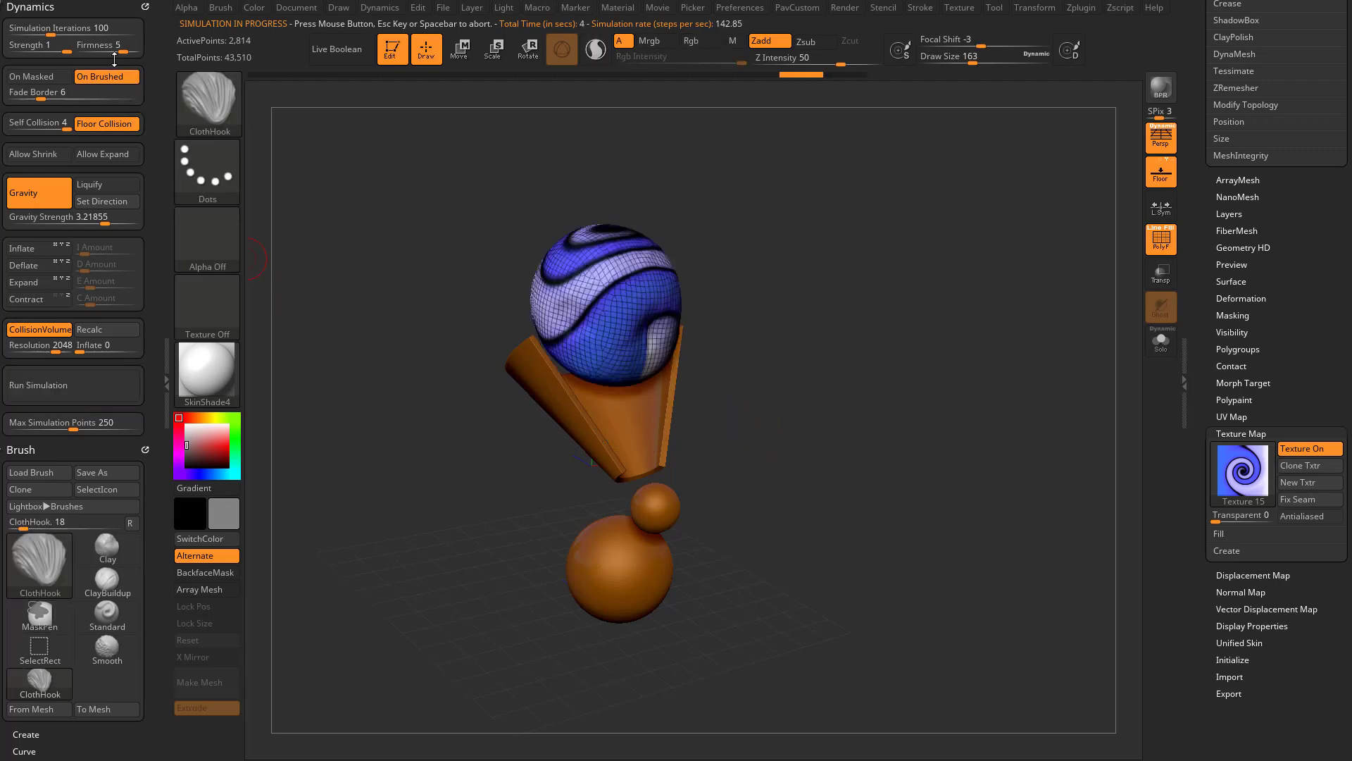
Lower firmness to 3, run the gravity simulation on the sphere, and undo the resulting deformation
{"action": "left_click", "coordinate": [68, 384]}
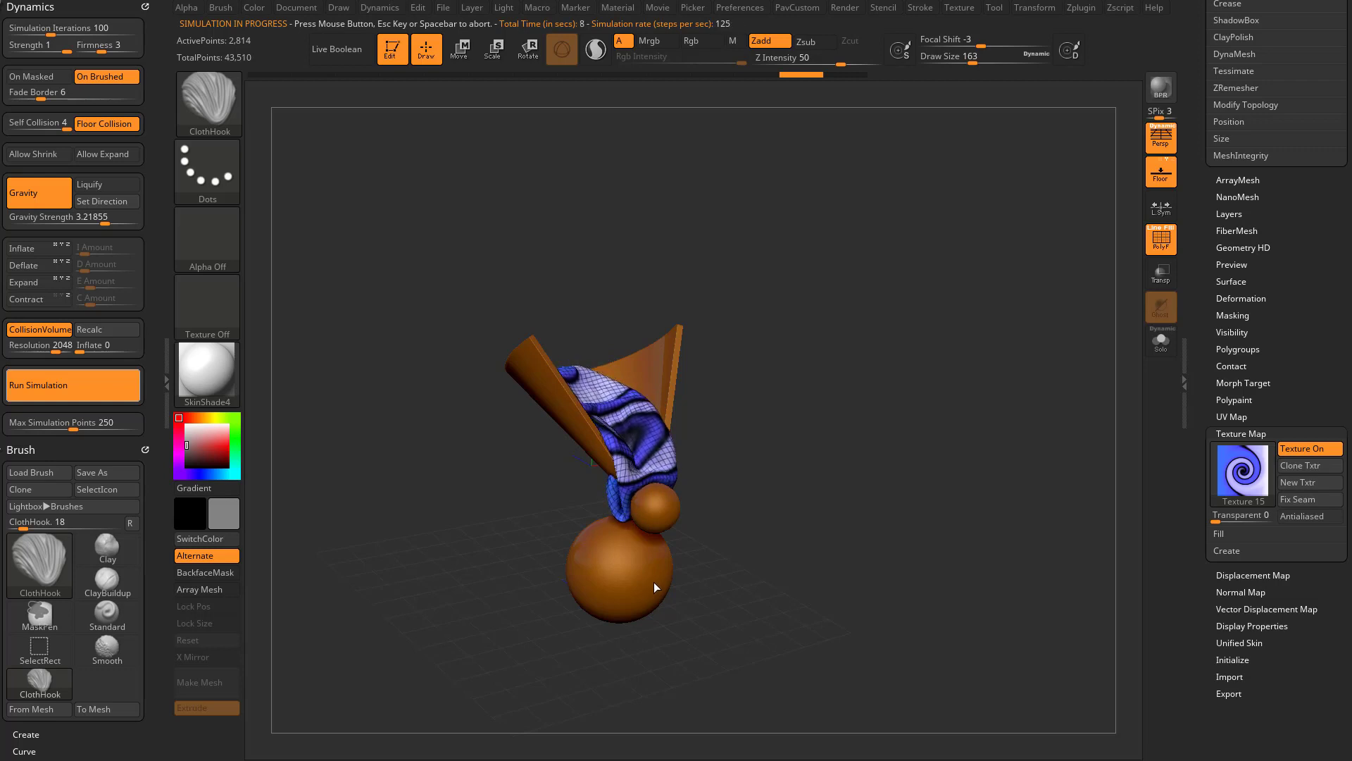
{"action": "left_click", "coordinate": [771, 496]}
{"action": "key", "text": "ctrl+z"}
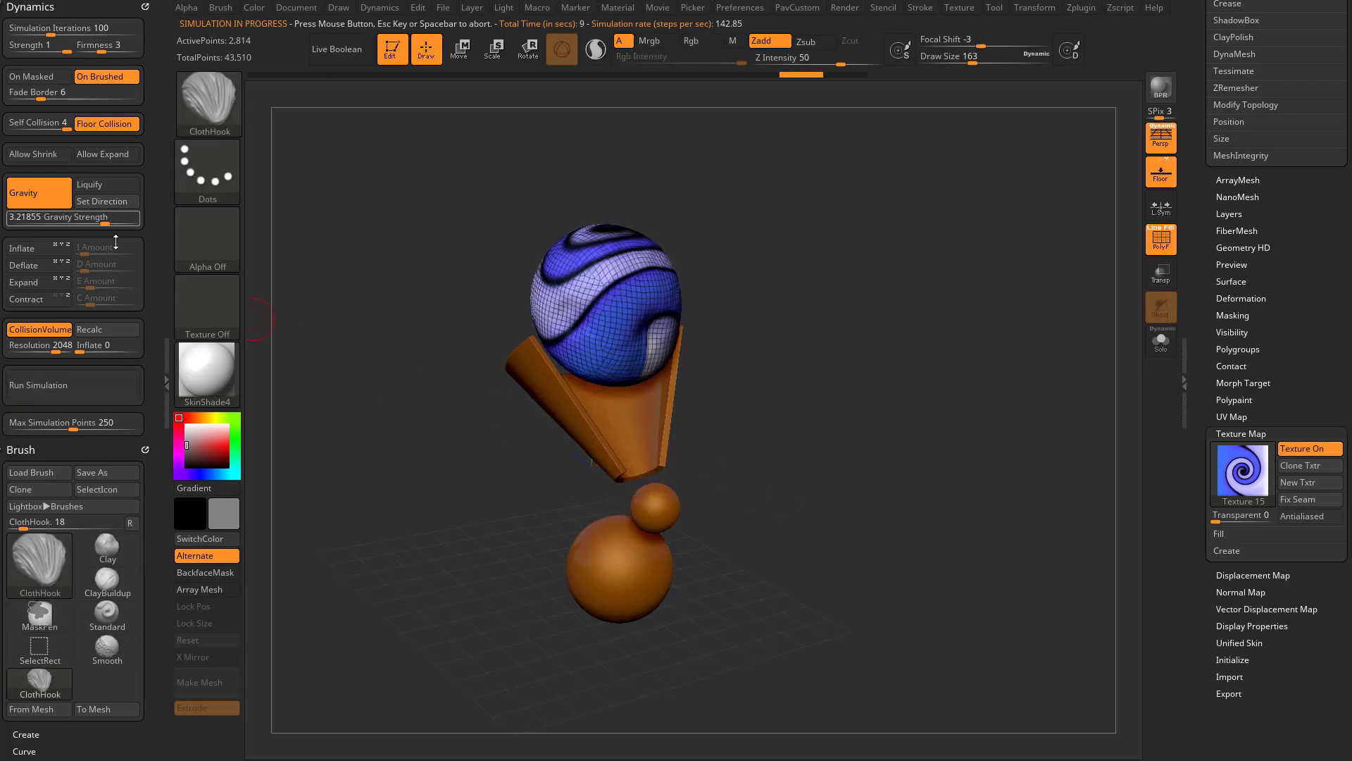
Run the simulation with gravity strength 10 and 1000 simulation iterations, and undo the sphere's deformation
{"action": "left_click", "coordinate": [108, 222]}
{"action": "type", "text": "10"}
{"action": "key", "text": "Return"}
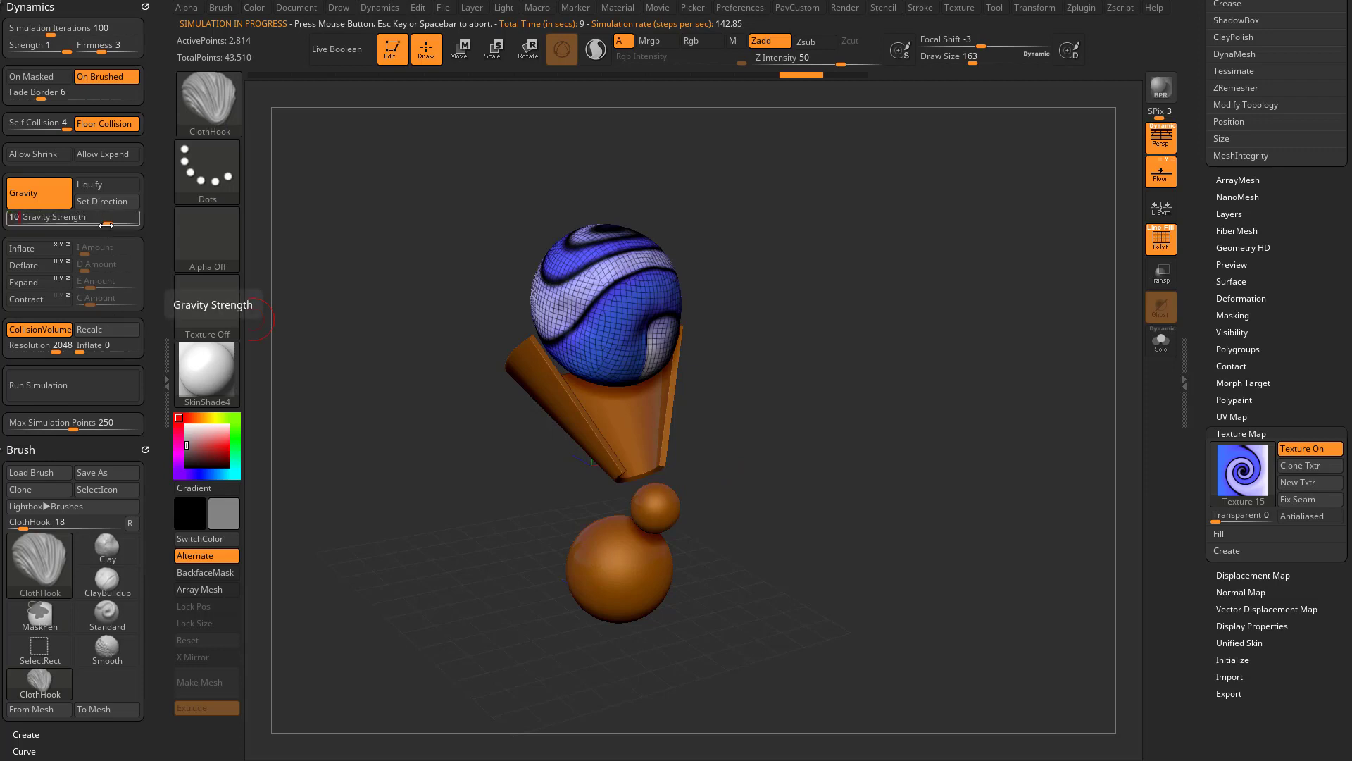
{"action": "left_click", "coordinate": [105, 28]}
{"action": "type", "text": "1000"}
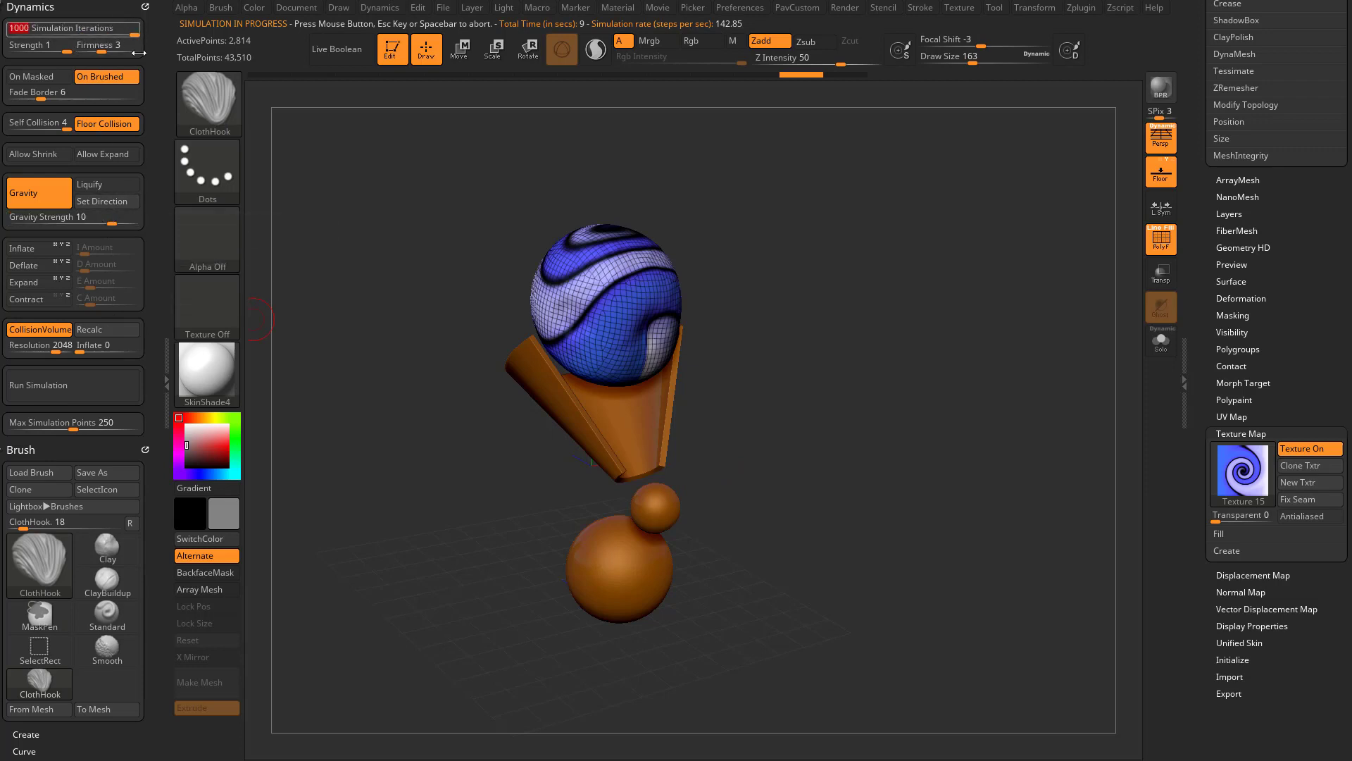
{"action": "left_click", "coordinate": [93, 398]}
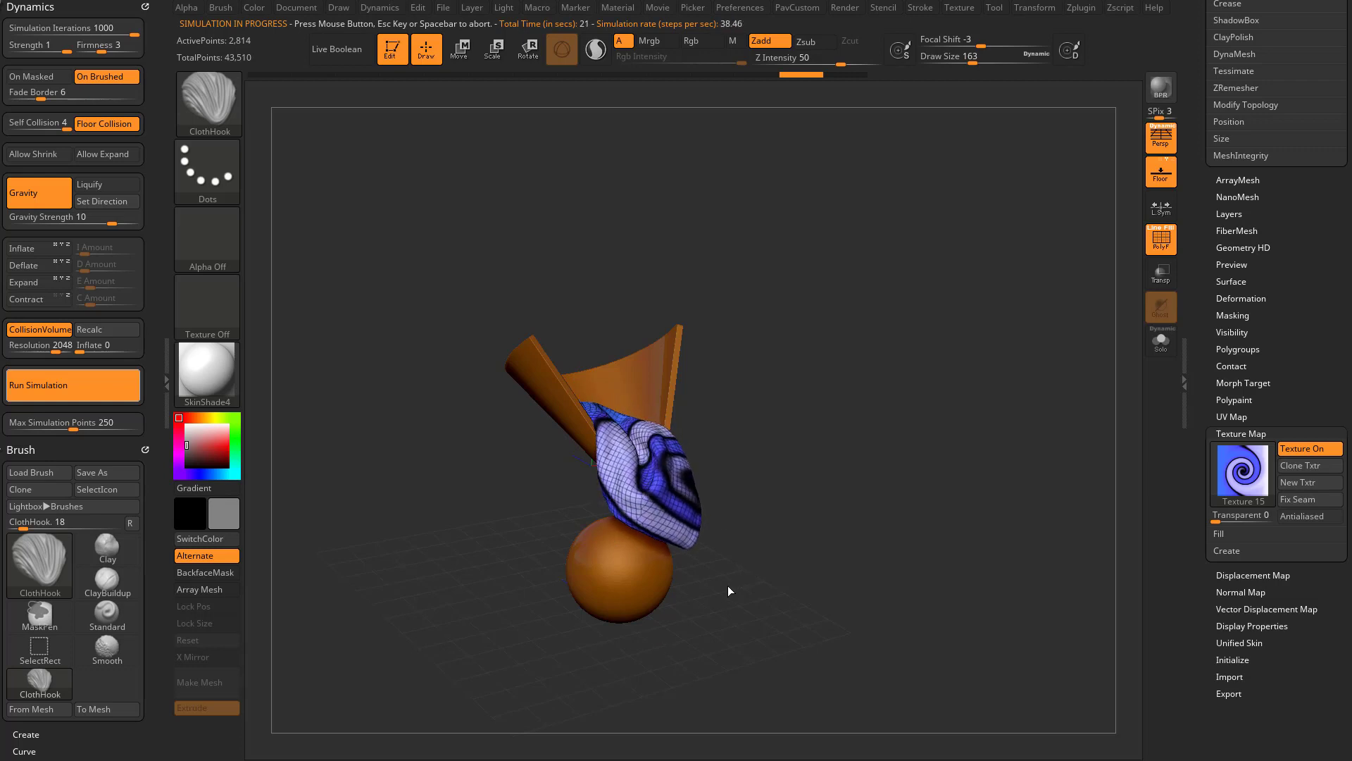
{"action": "key", "text": "ctrl+z"}
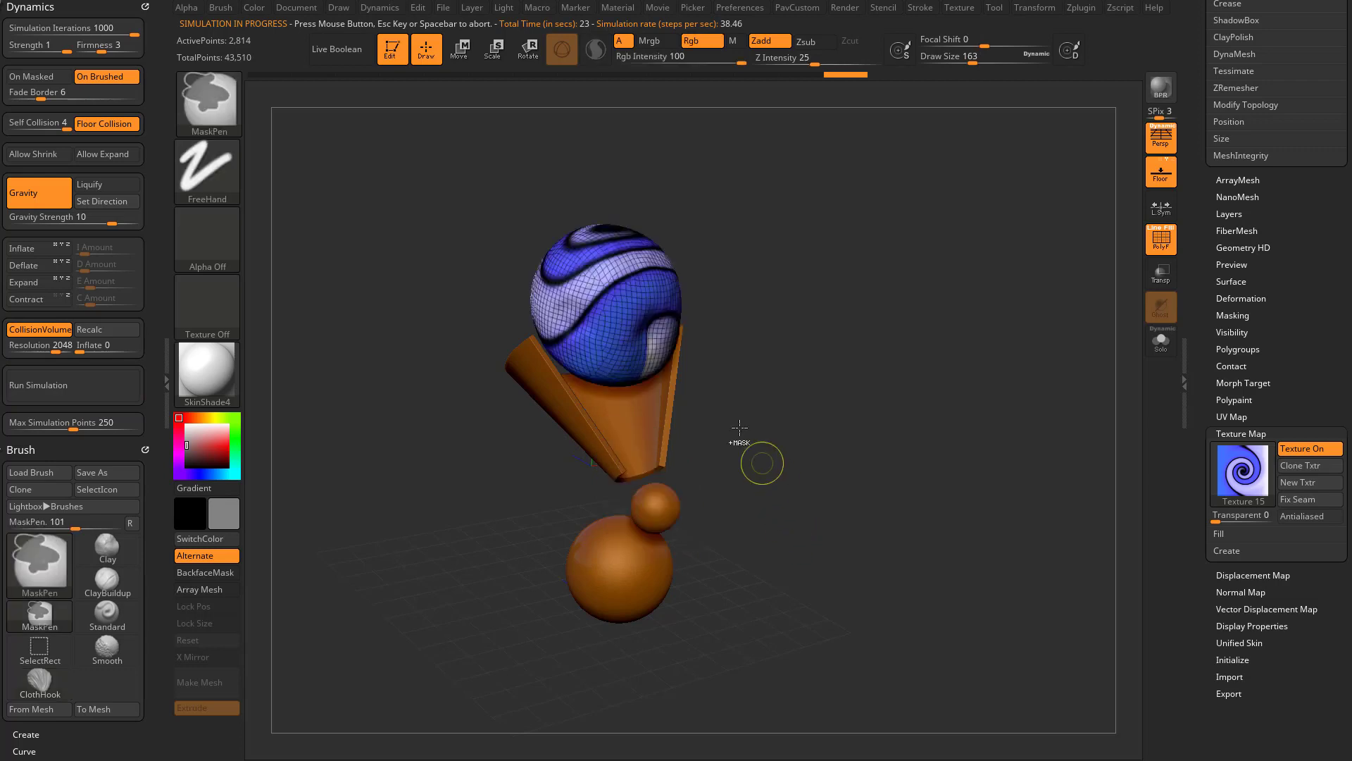
Set simulation iterations to 50 and gravity strength to 27.98484, run the simulation, and restore the sphere's shape
{"action": "left_click", "coordinate": [124, 33]}
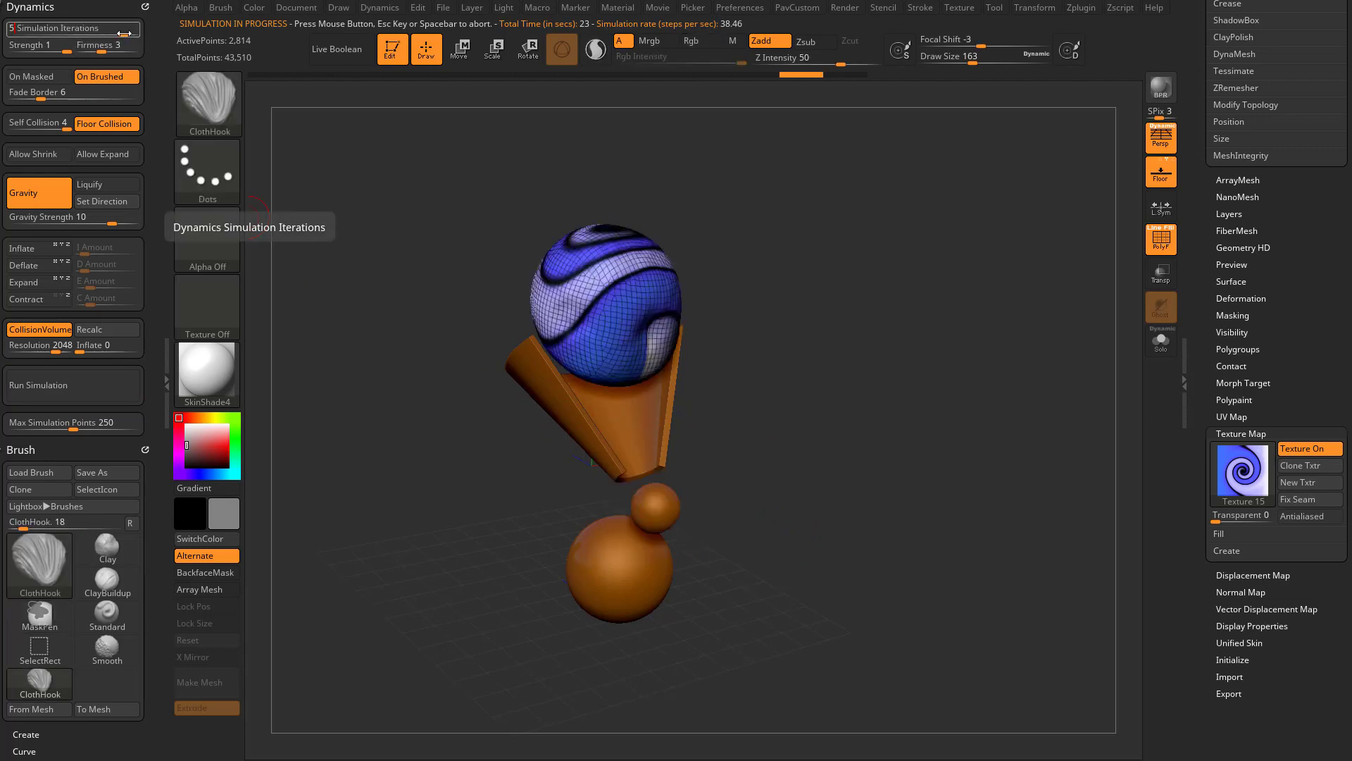
{"action": "left_click", "coordinate": [120, 222]}
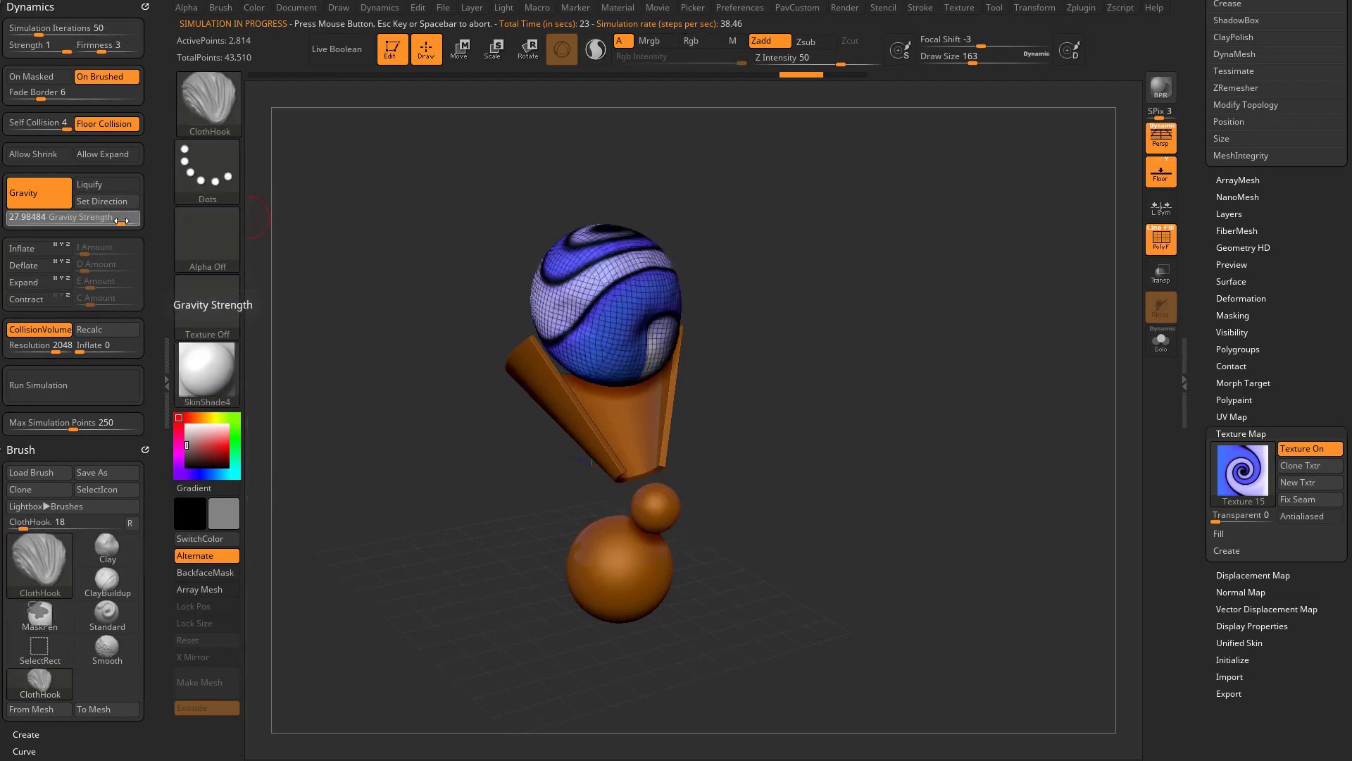
{"action": "left_click", "coordinate": [84, 384]}
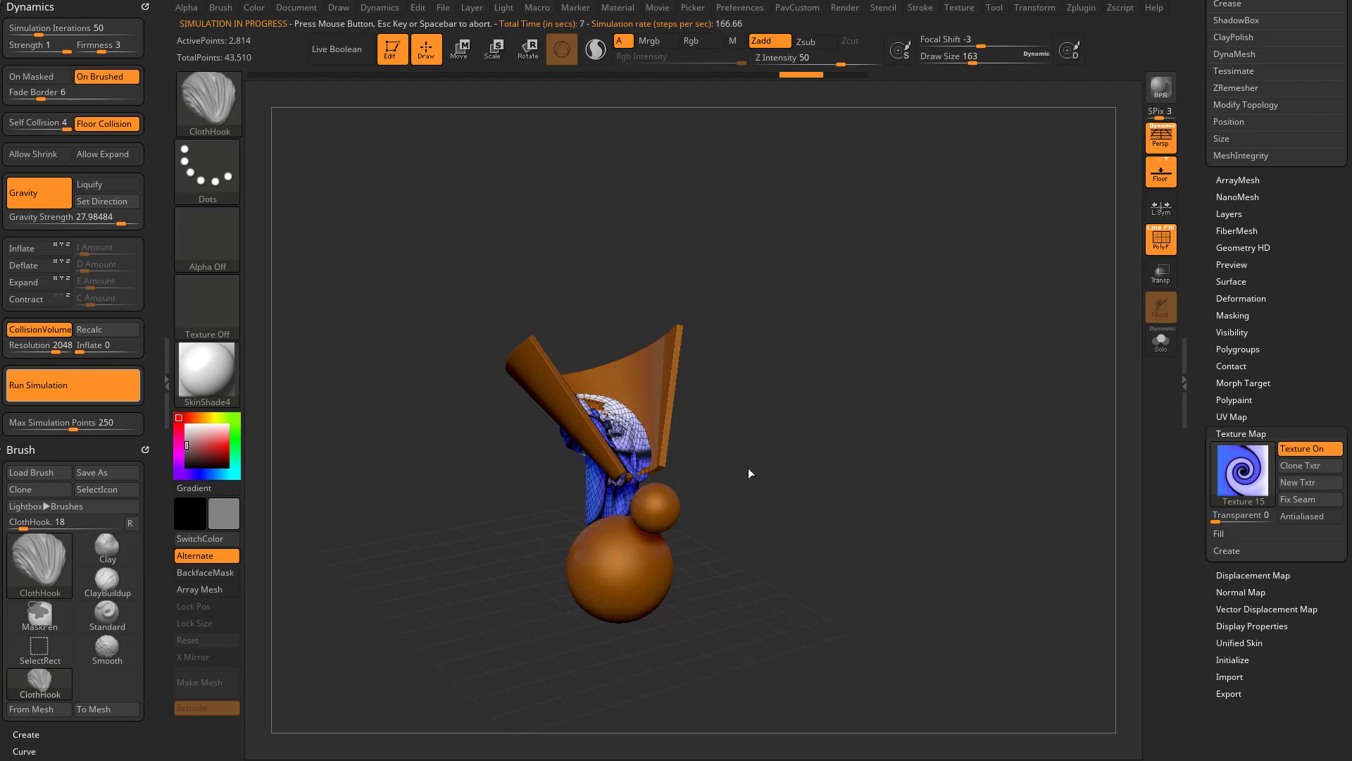
{"action": "left_click_drag", "start_coordinate": [755, 454], "coordinate": [822, 470]}
{"action": "mouse_move", "coordinate": [184, 155]}
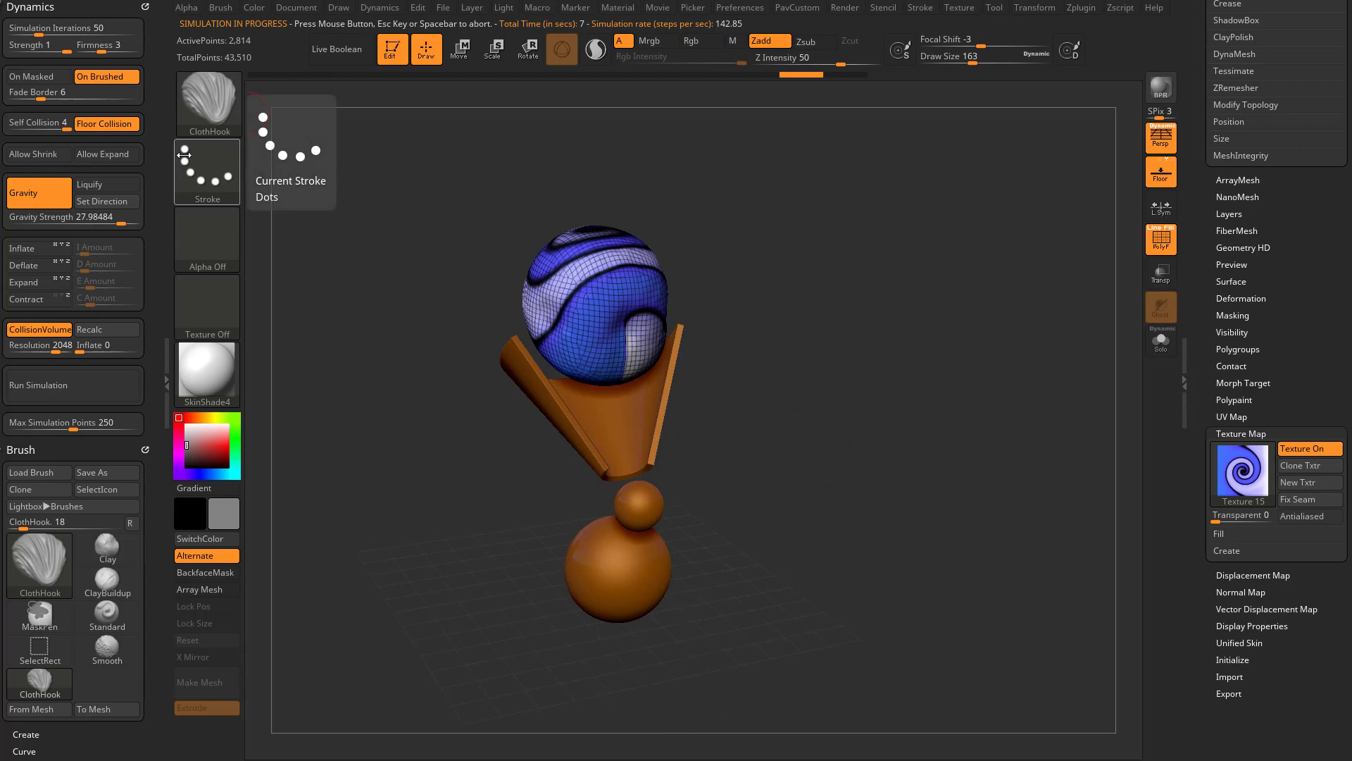